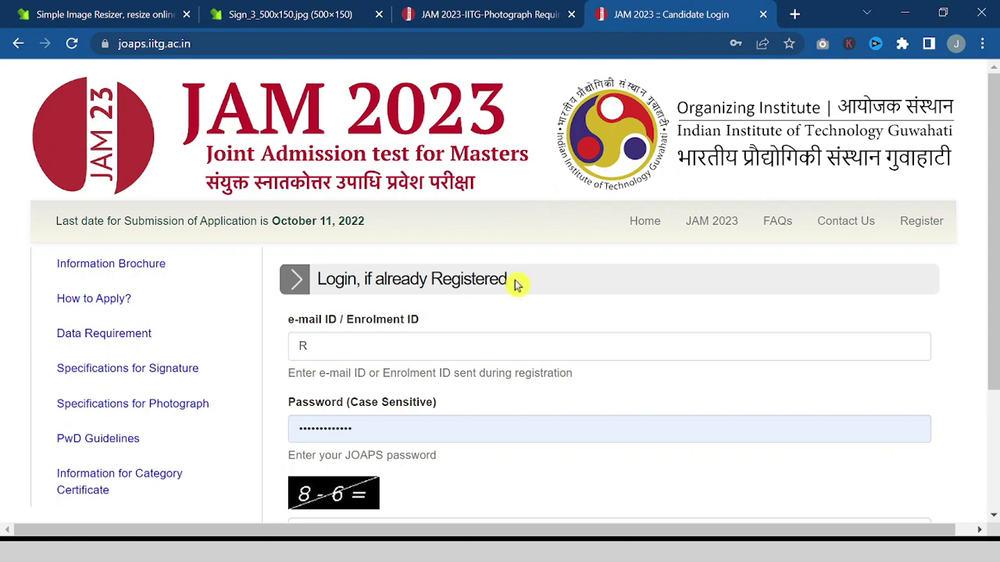
# Open the new-user registration form and highlight the note on writing the candidate name.
pyautogui.scroll(-2, 509, 297)
pyautogui.scroll(1, 509, 313)
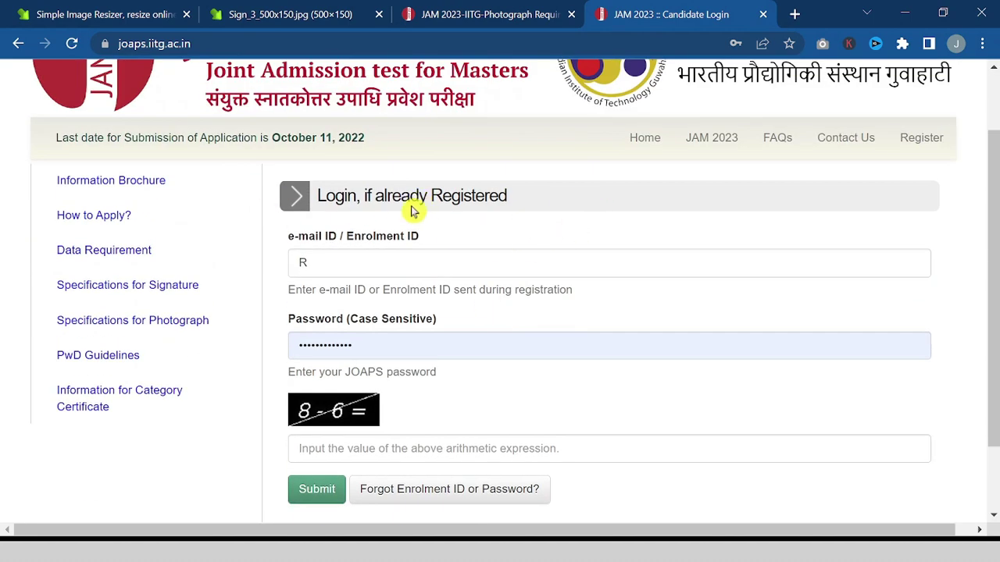
pyautogui.scroll(-1, 528, 248)
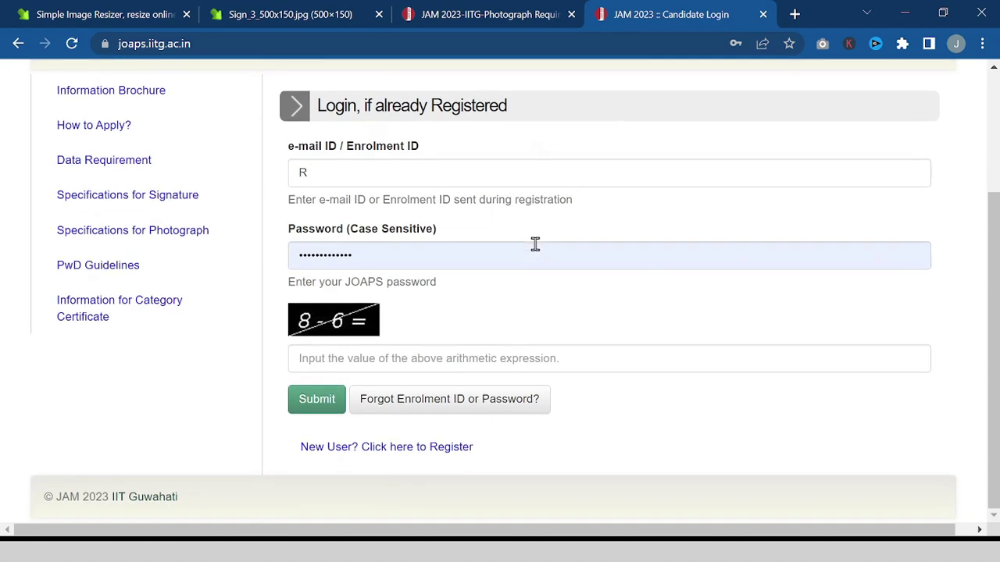
pyautogui.scroll(1, 442, 172)
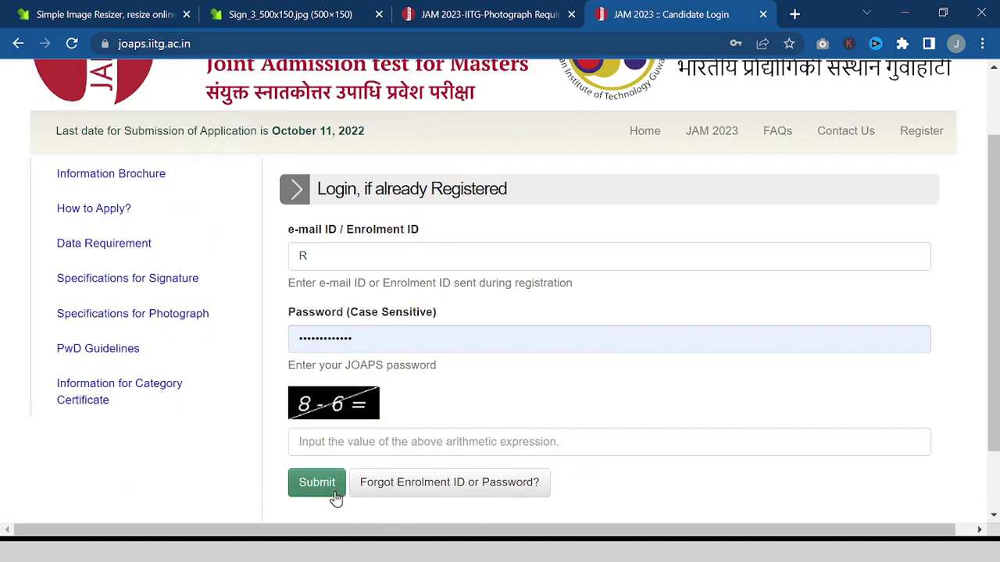
pyautogui.scroll(-1, 351, 432)
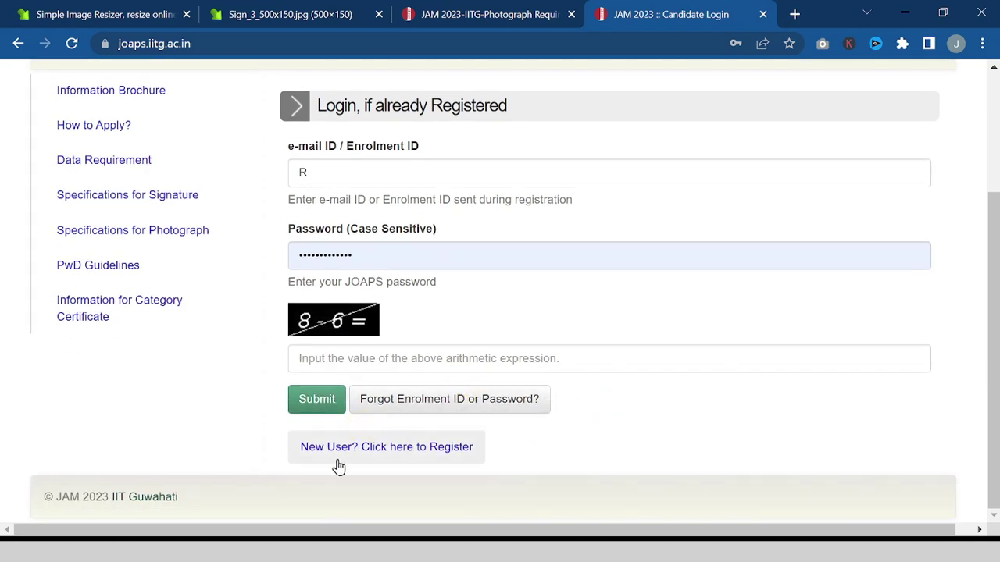
pyautogui.click(419, 455)
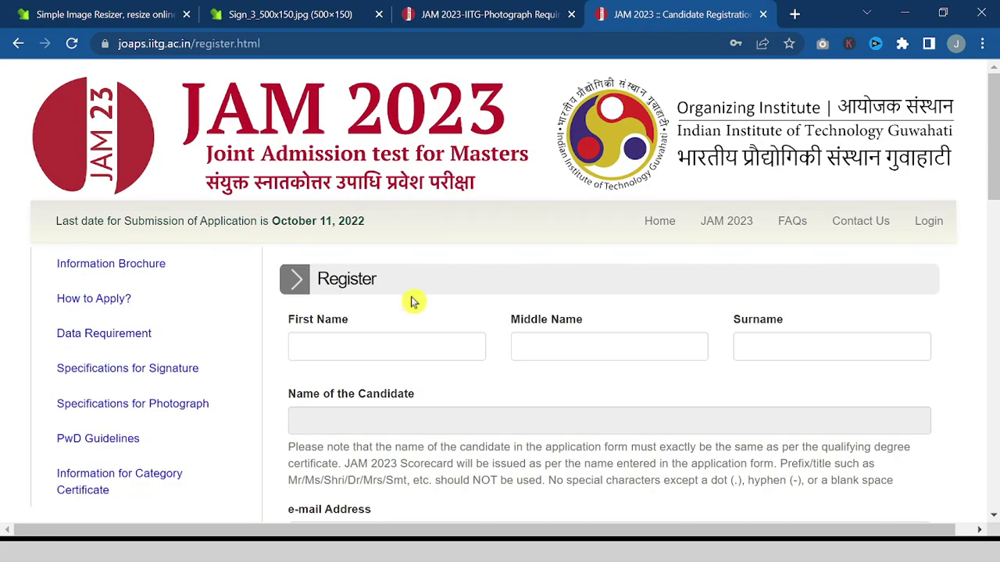
pyautogui.scroll(-1, 412, 308)
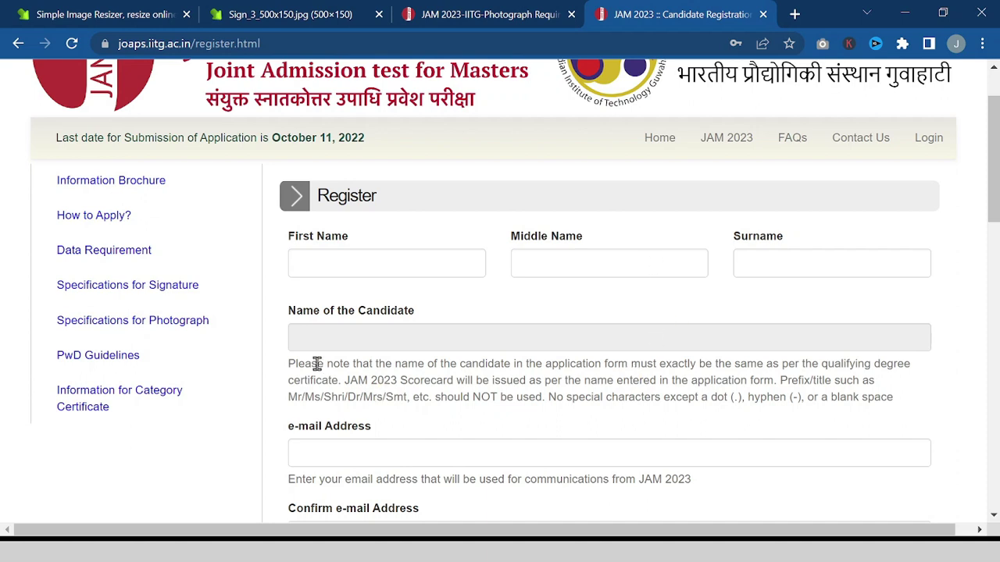
pyautogui.moveTo(288, 363); pyautogui.dragTo(876, 396)
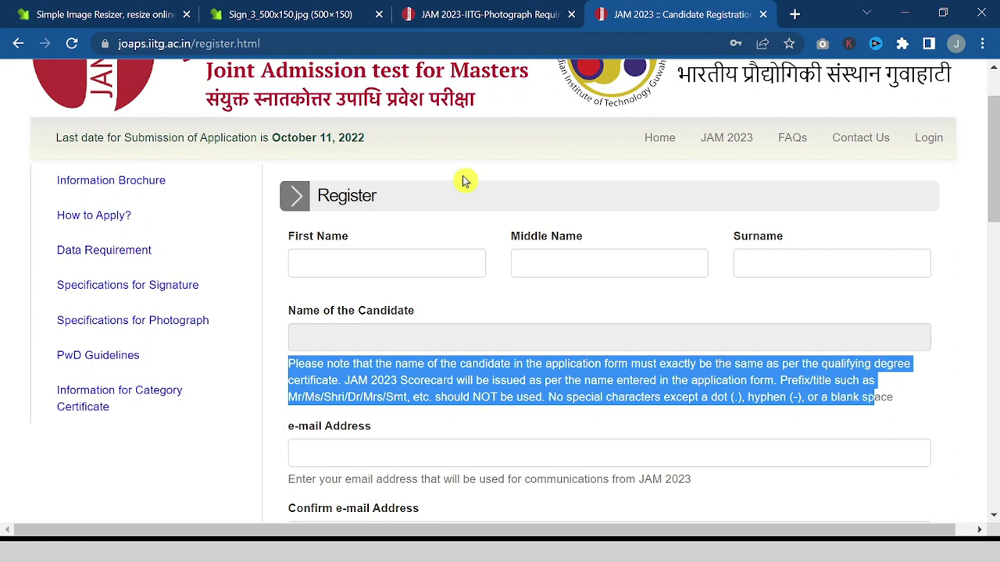
# Enter the candidate's first name and surname initial in their fields.
pyautogui.click(430, 267)
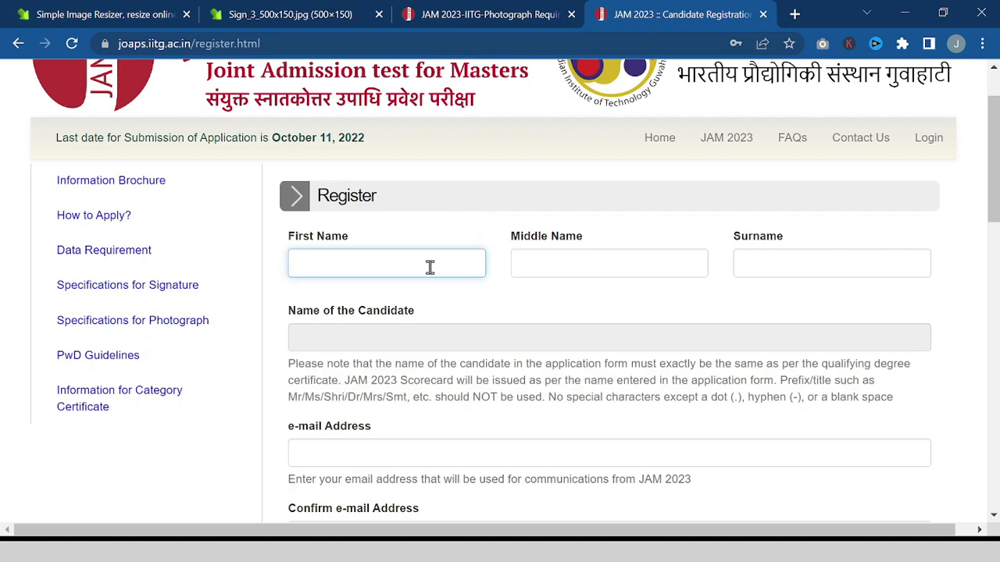
pyautogui.write('Nagarajan')
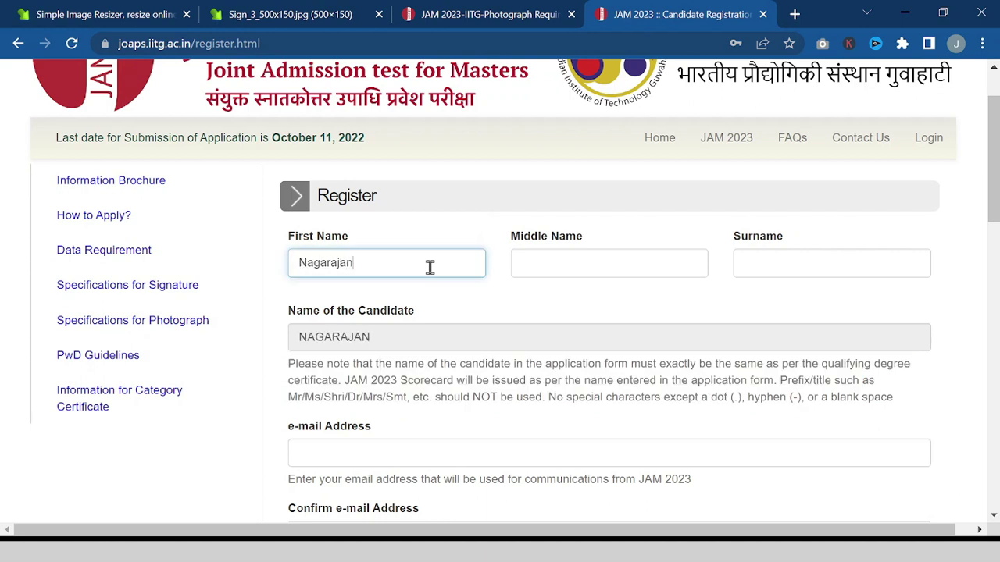
pyautogui.click(818, 269)
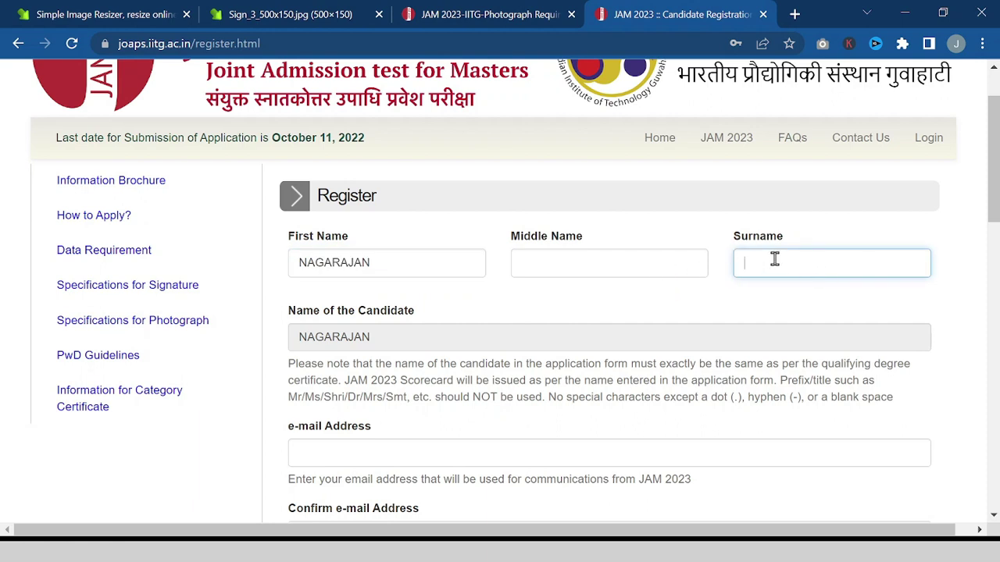
pyautogui.write('J')
# Check the auto-filled Name of the Candidate, retyping its final initial.
pyautogui.scroll(-1, 753, 257)
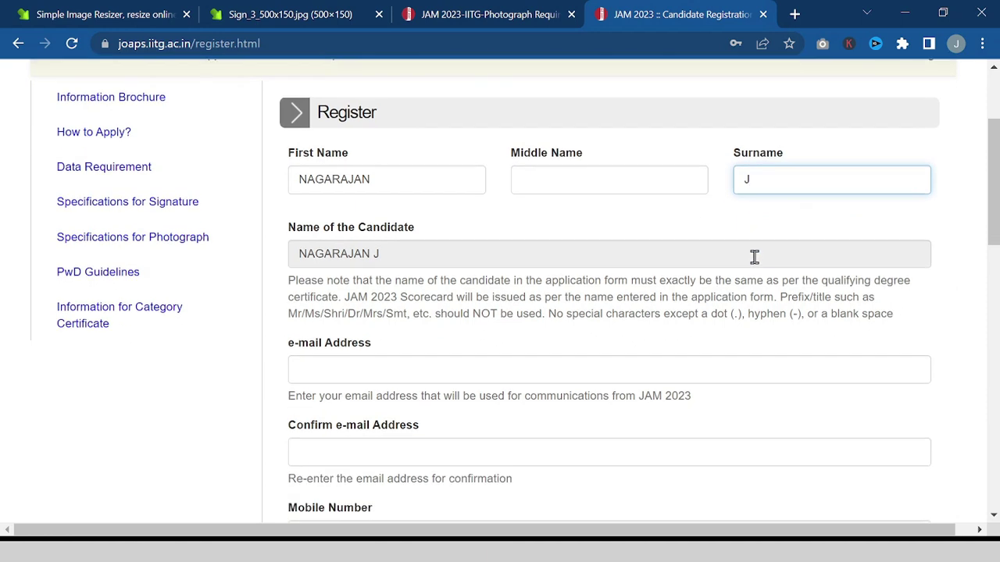
pyautogui.moveTo(386, 254); pyautogui.dragTo(296, 253)
pyautogui.click(400, 253)
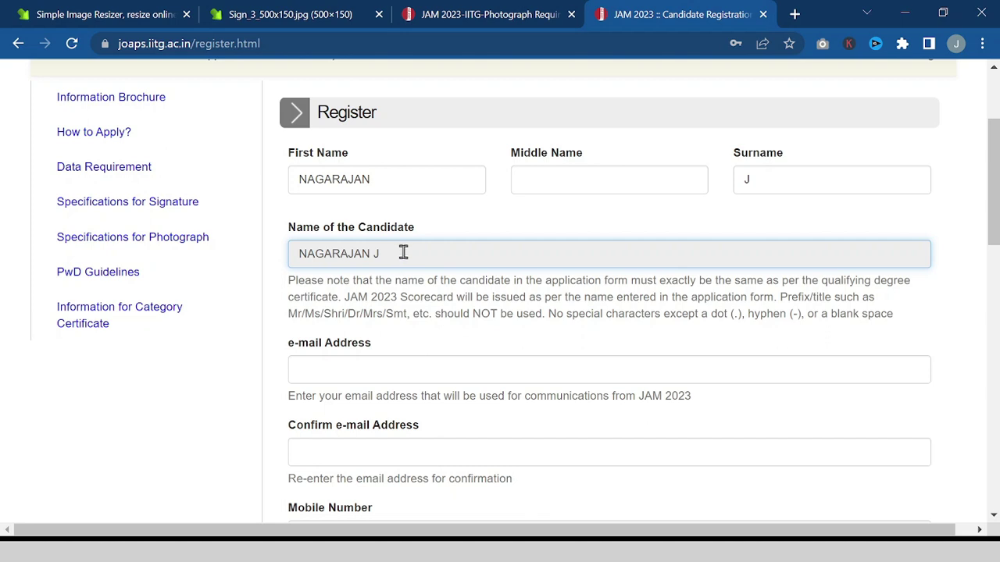
pyautogui.press('BackSpace')
pyautogui.write('J')
pyautogui.moveTo(405, 255); pyautogui.dragTo(299, 254)
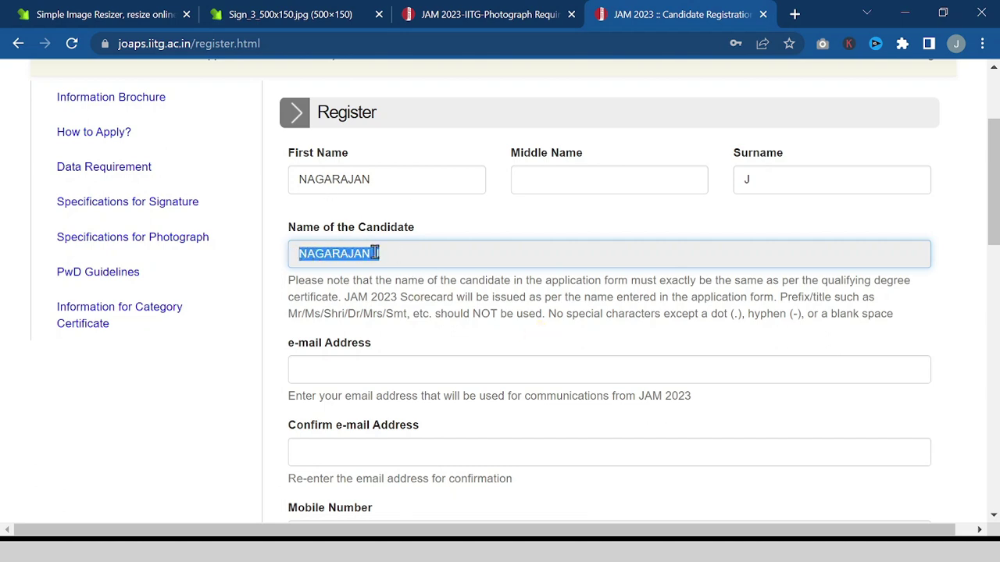
pyautogui.click(420, 251)
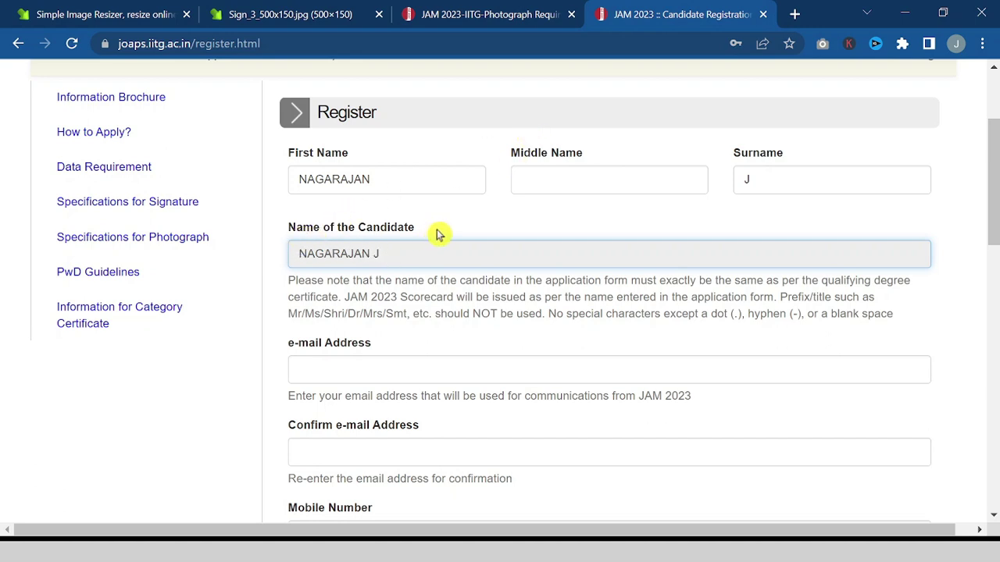
pyautogui.scroll(-1, 678, 156)
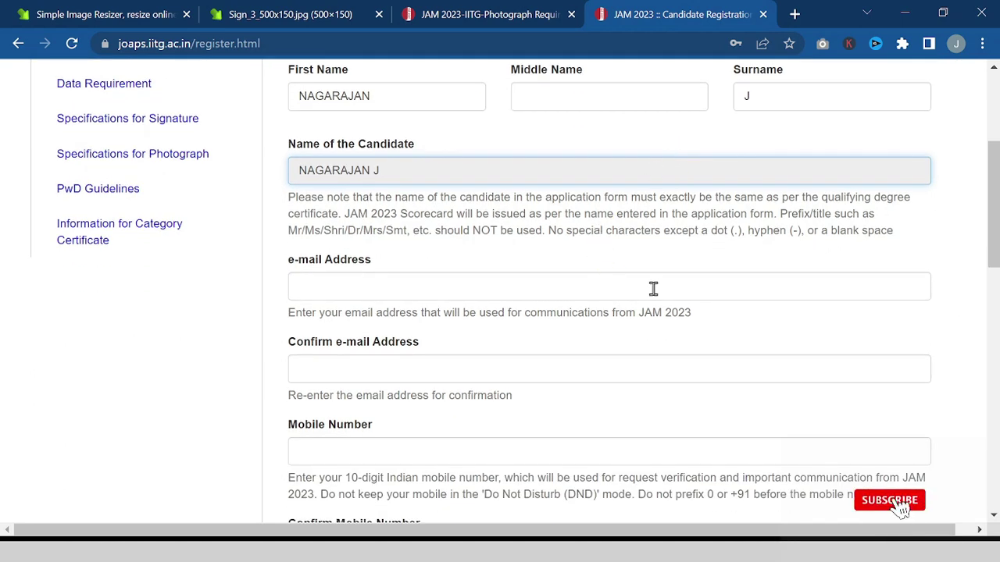
# Fill in the e-mail address and mobile number, each with its confirmation field.
pyautogui.click(651, 287)
pyautogui.hotkey('ctrl', 'v')
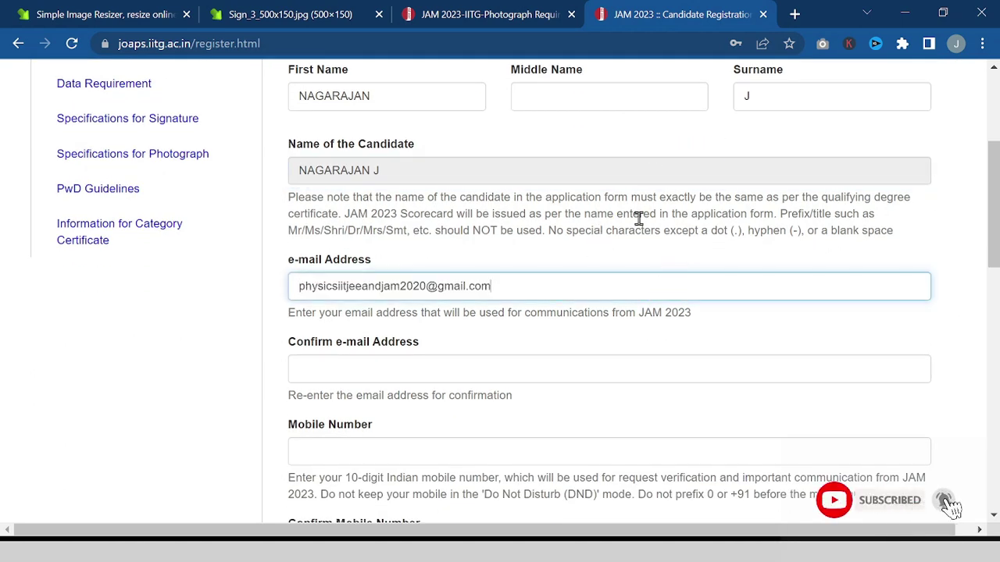
pyautogui.click(451, 368)
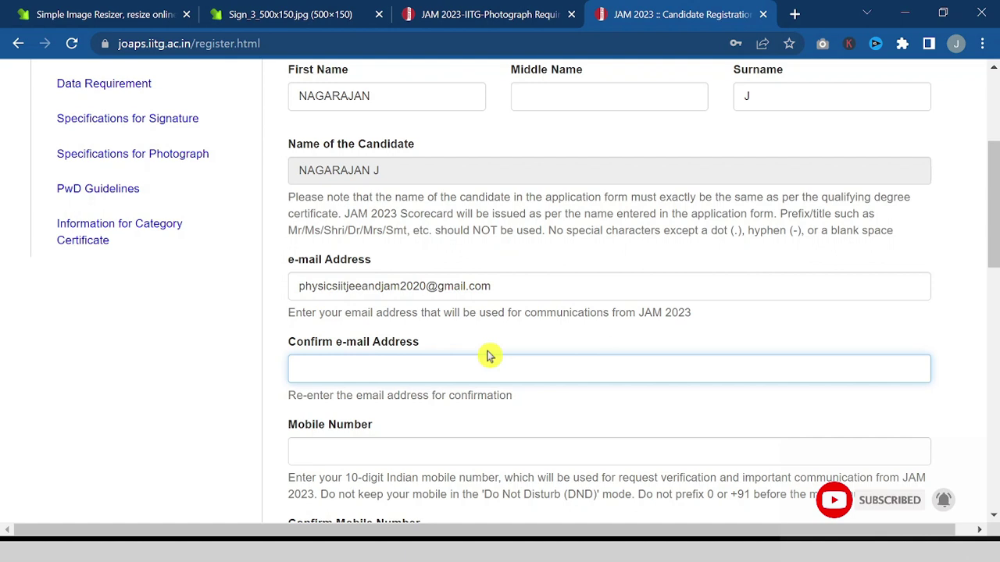
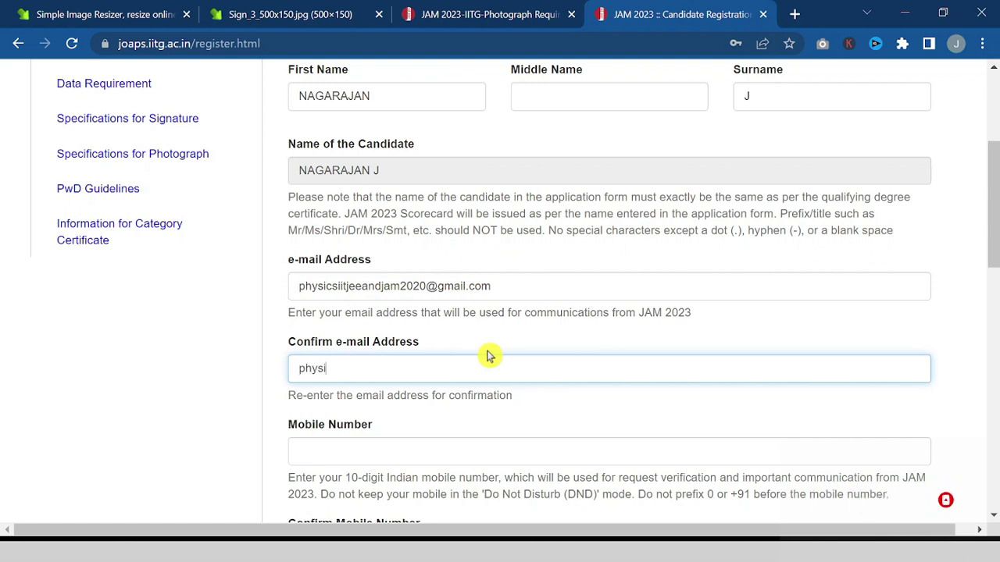
pyautogui.scroll(-1, 500, 360)
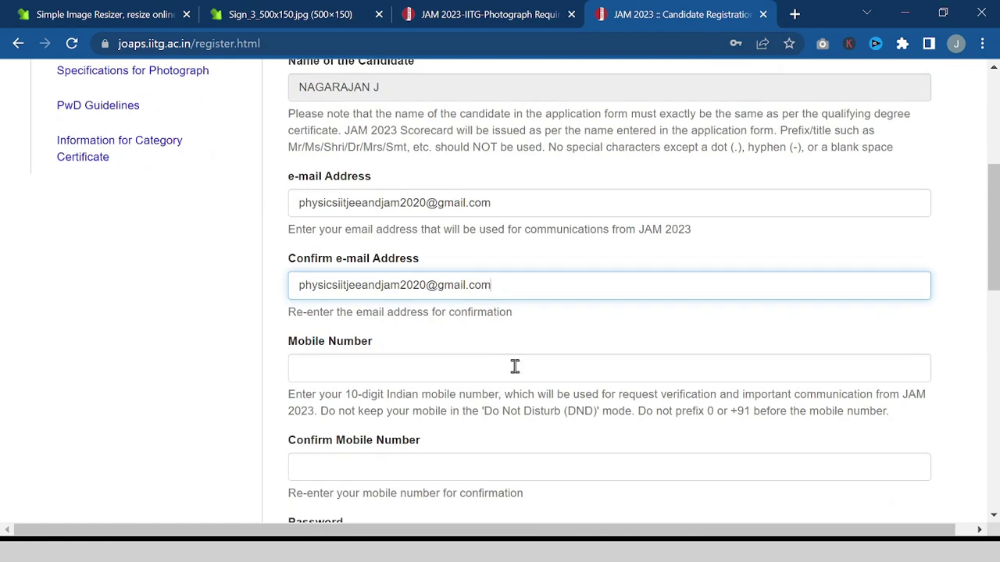
pyautogui.click(514, 367)
pyautogui.click(451, 427)
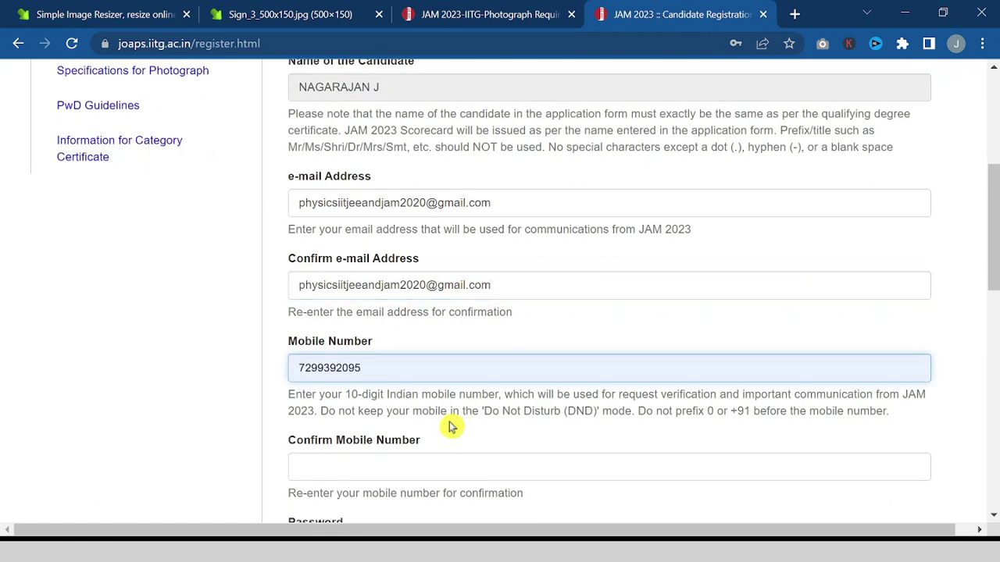
pyautogui.click(377, 469)
pyautogui.click(426, 376)
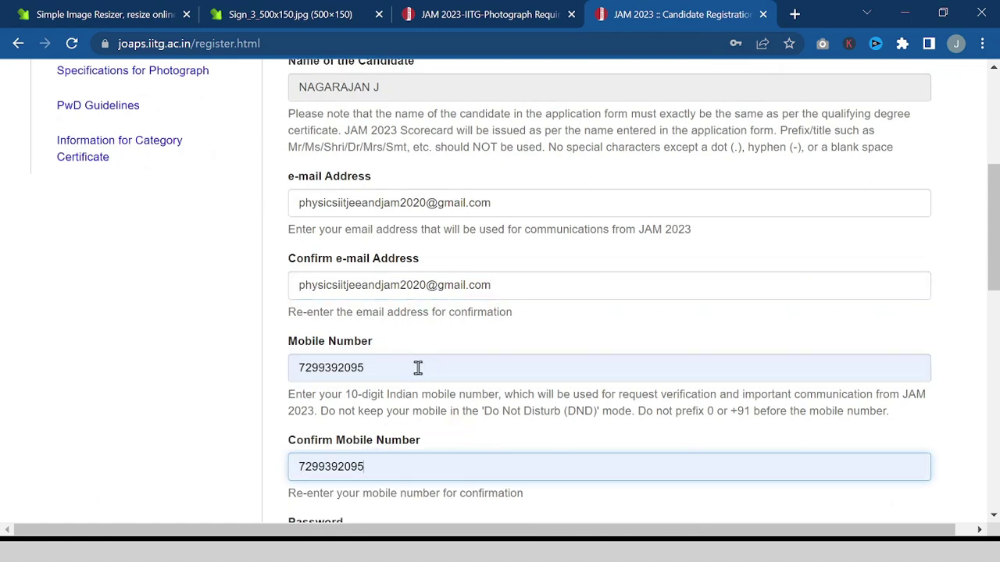
# Enter the account password, review the liability clause and agree to the disclaimer.
pyautogui.scroll(-2, 415, 368)
pyautogui.click(403, 379)
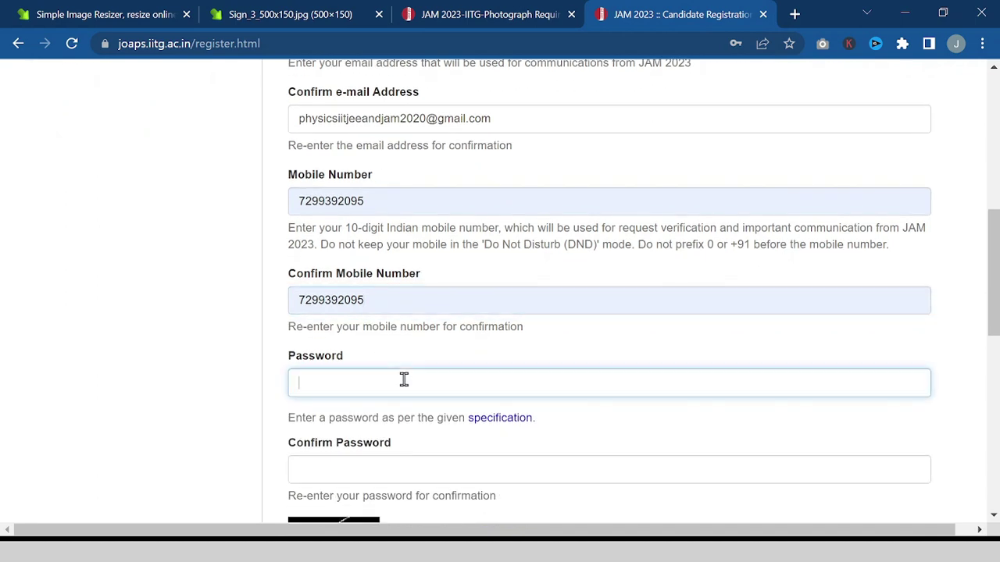
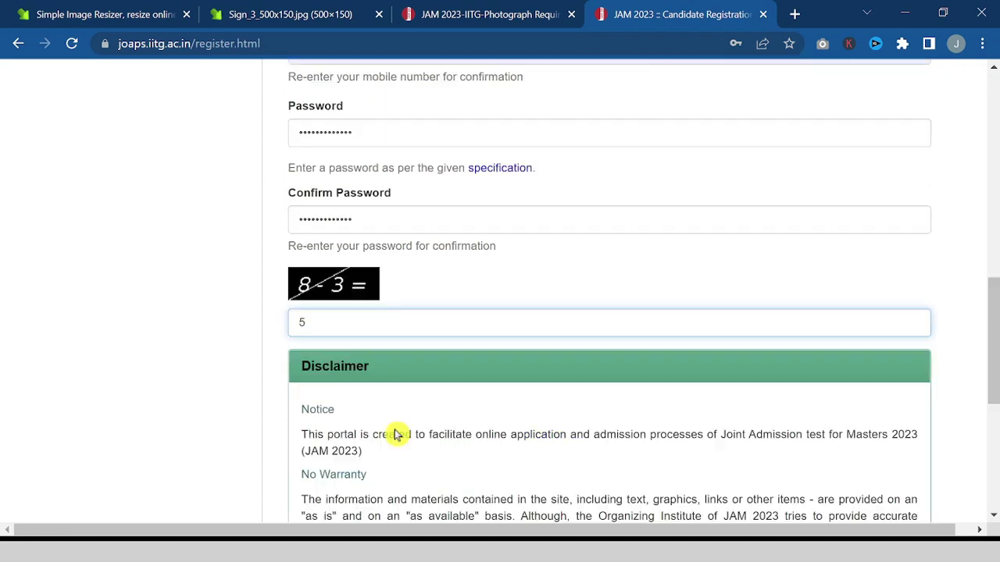
pyautogui.scroll(-1, 399, 422)
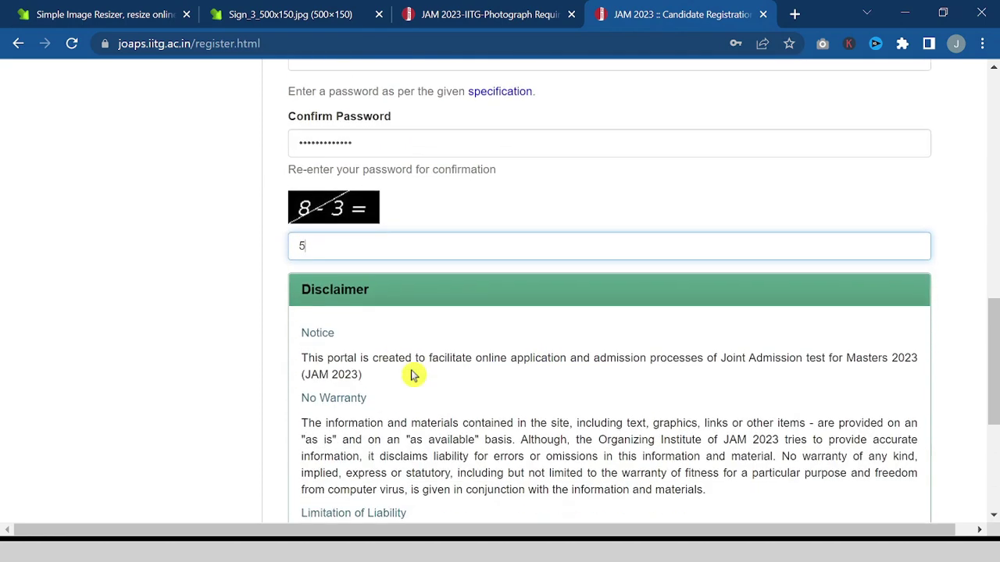
pyautogui.scroll(-1, 458, 172)
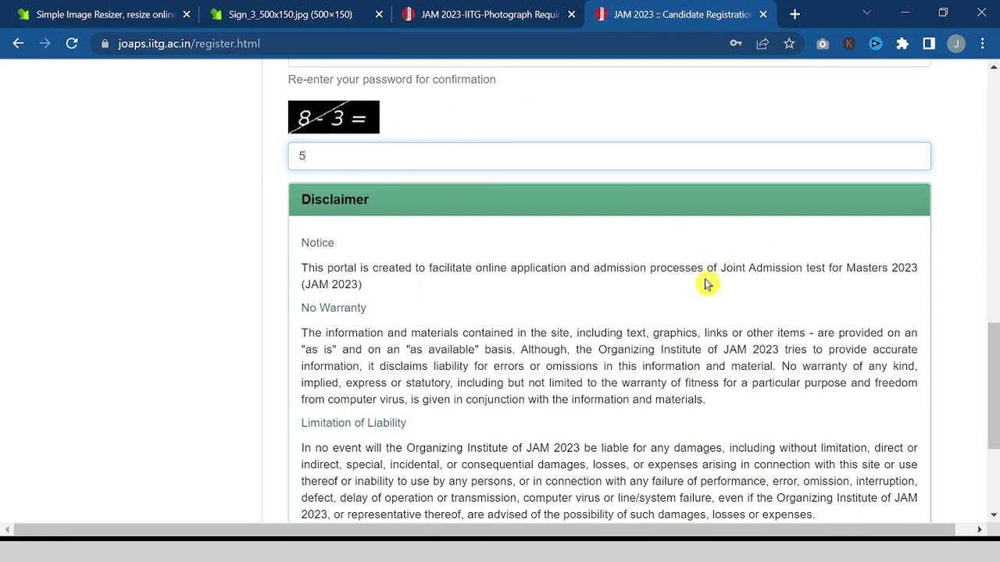
pyautogui.scroll(-1, 707, 284)
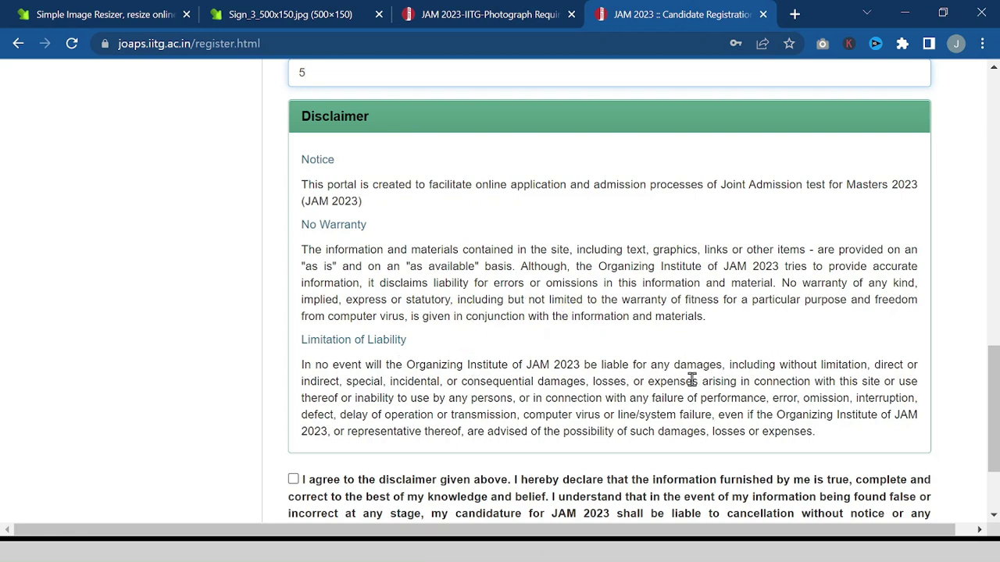
pyautogui.moveTo(607, 381); pyautogui.dragTo(712, 381)
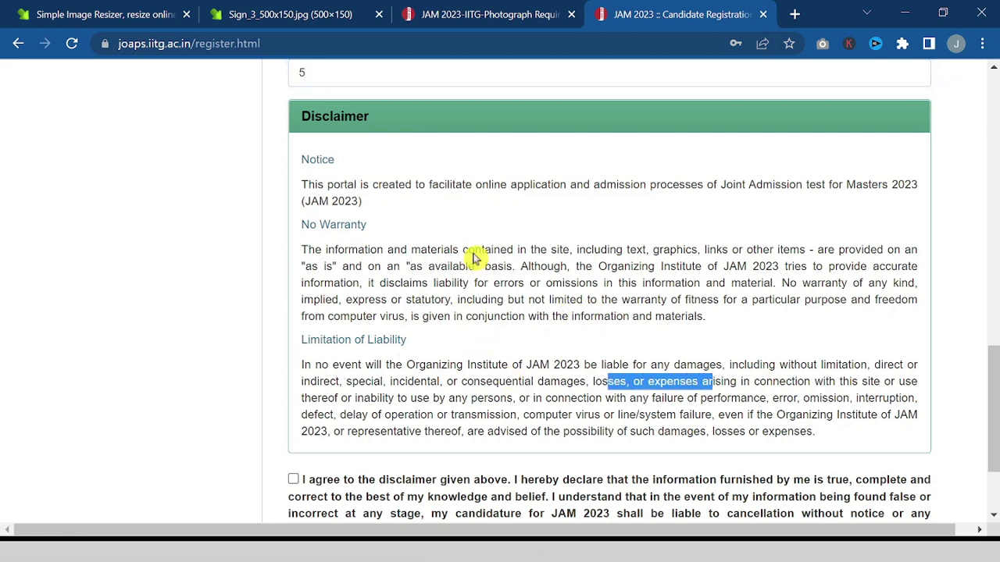
pyautogui.scroll(-2, 476, 257)
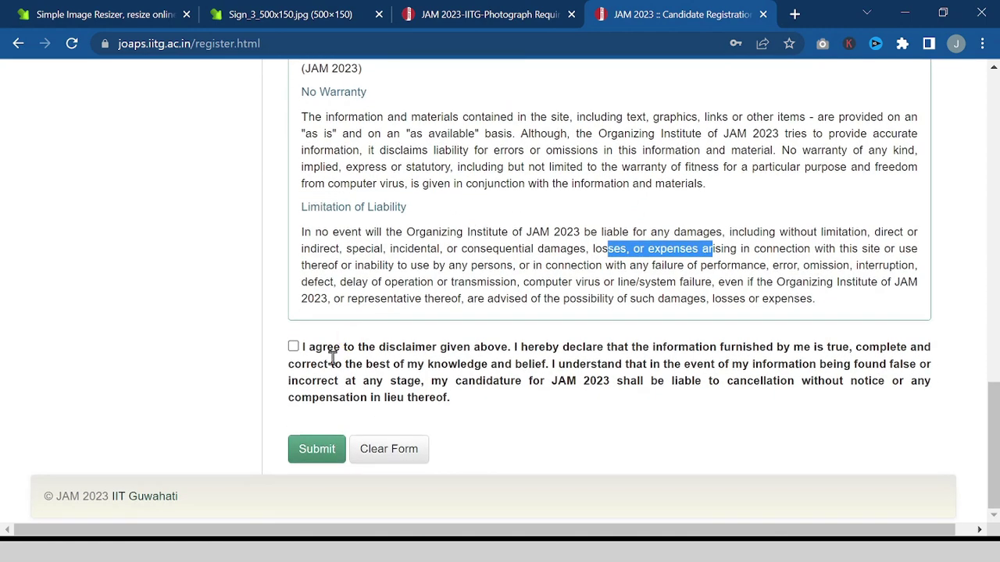
pyautogui.click(293, 346)
# Submit the completed registration form.
pyautogui.click(316, 450)
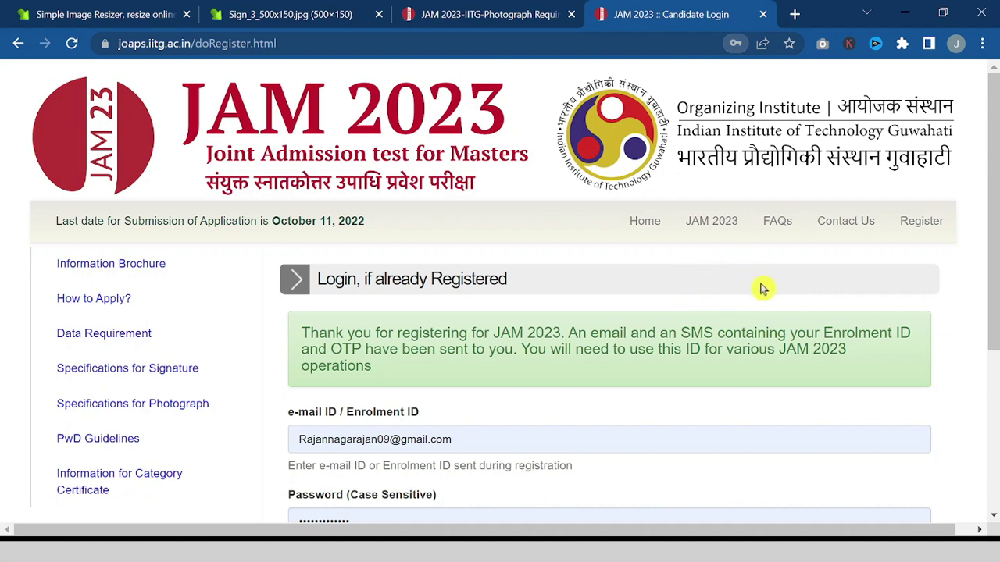
pyautogui.scroll(-1, 762, 287)
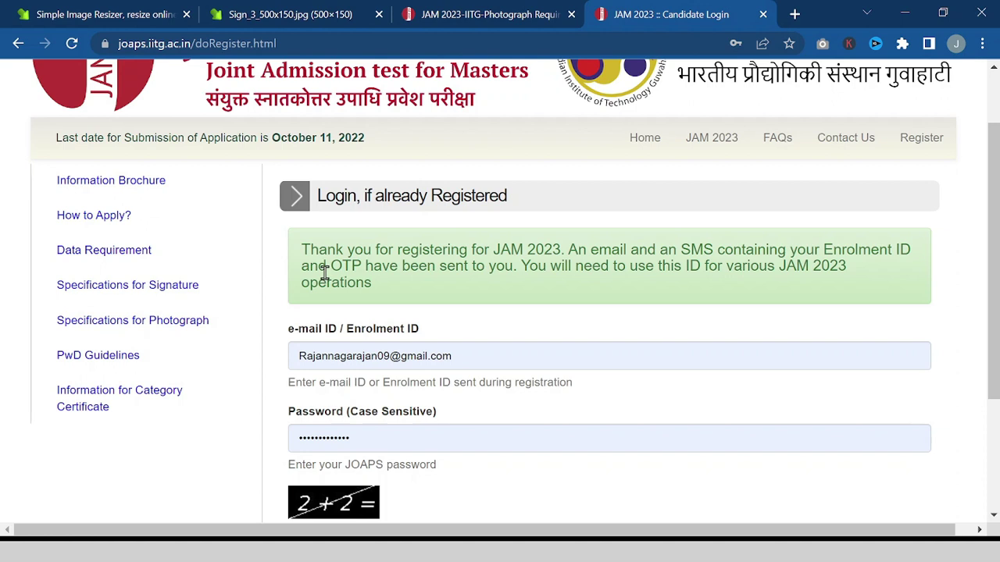
pyautogui.scroll(-2, 325, 271)
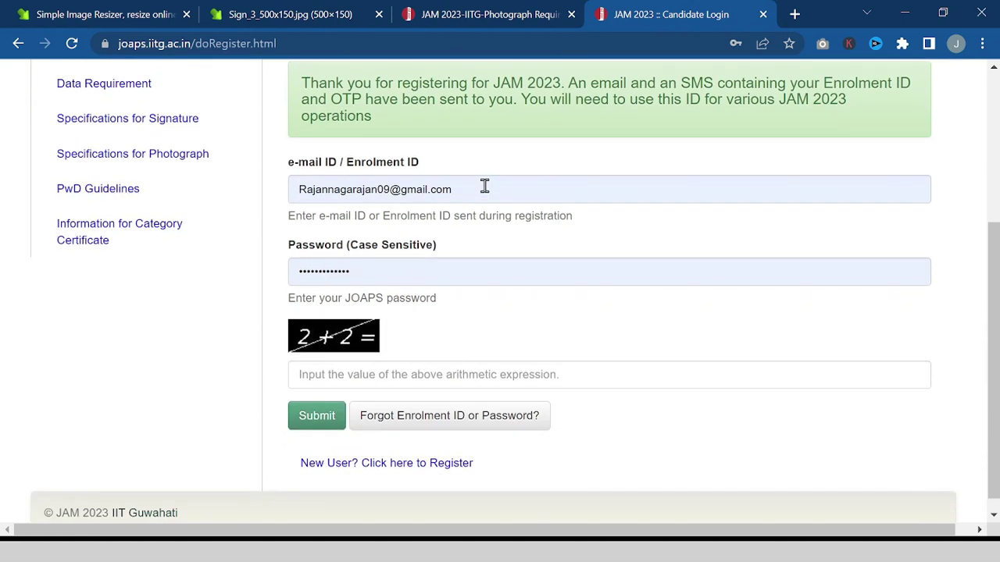
# Log in with the registered e-mail, its password and arithmetic answer 4.
pyautogui.moveTo(462, 188); pyautogui.dragTo(274, 192)
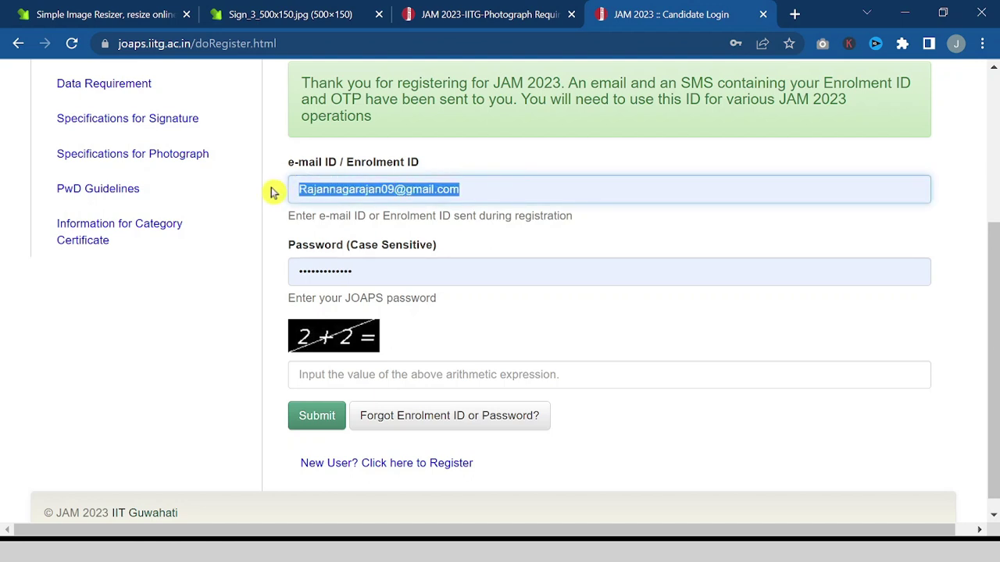
pyautogui.hotkey('ctrl', 'v')
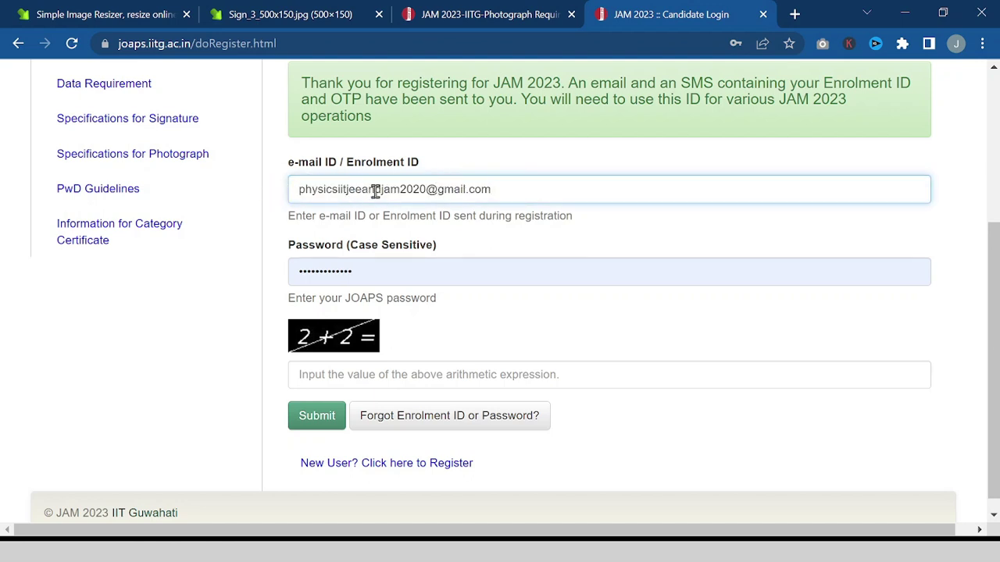
pyautogui.moveTo(380, 275); pyautogui.dragTo(283, 283)
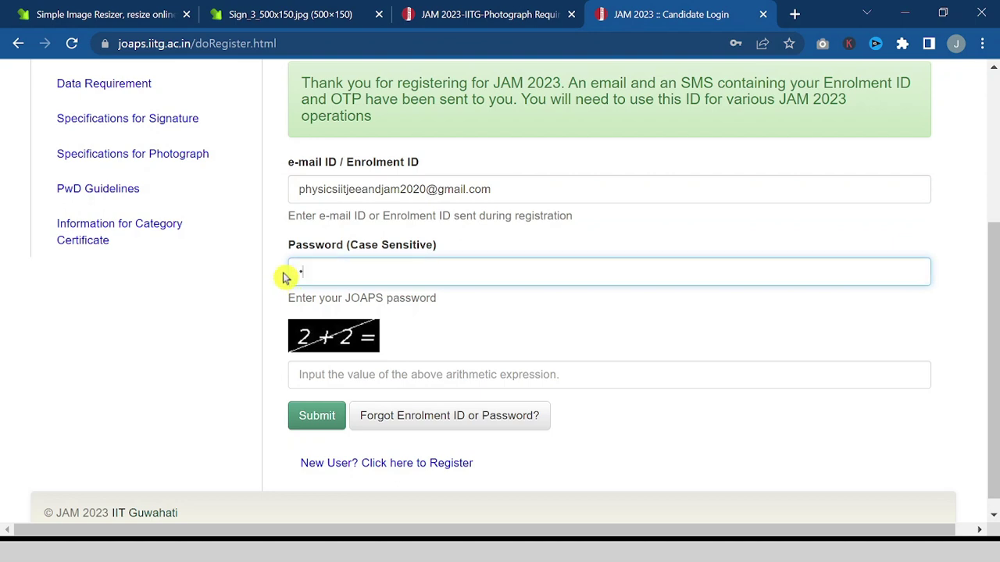
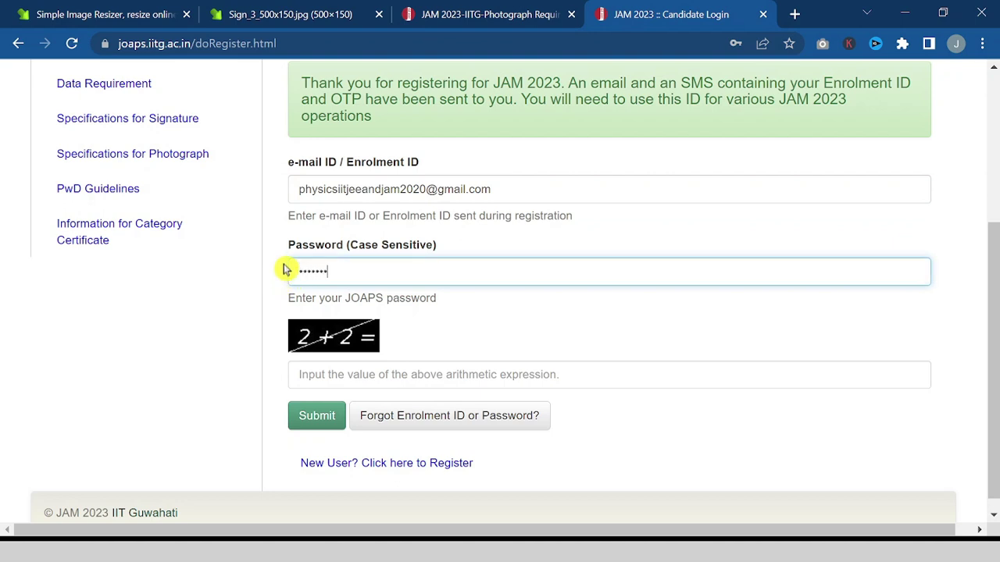
pyautogui.click(356, 374)
pyautogui.write('4')
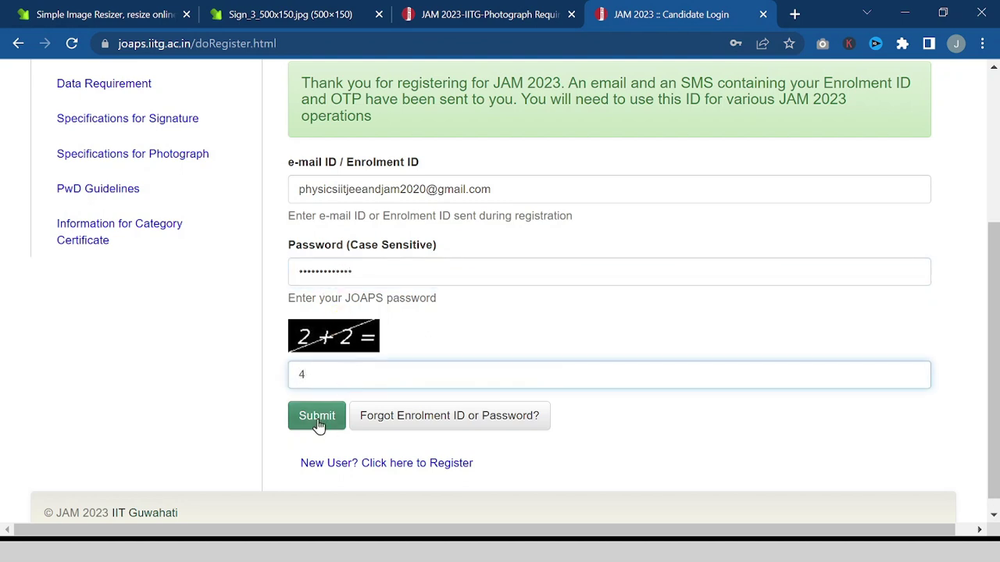
pyautogui.click(316, 422)
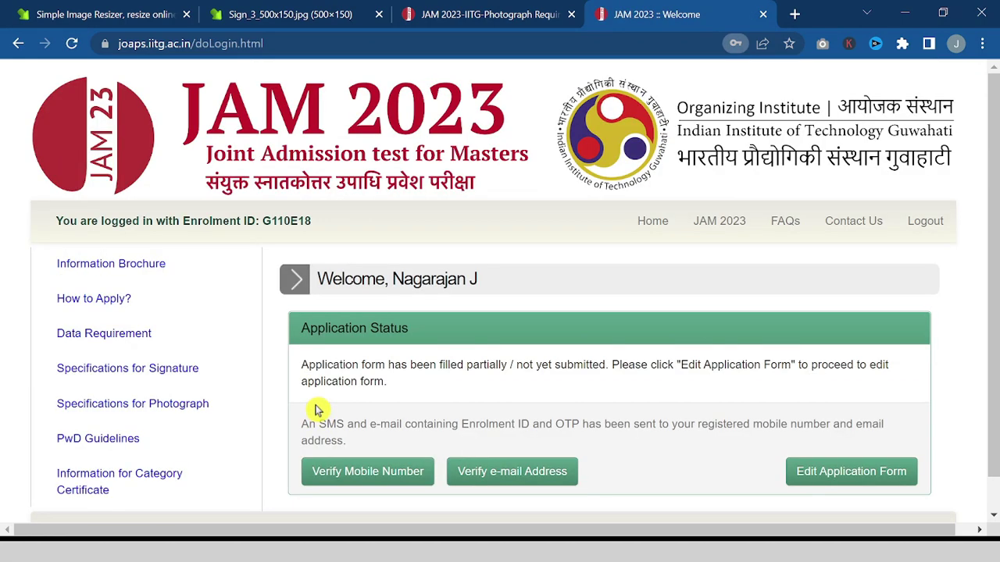
# Enter the mobile OTP, correct it after the 'Incorrect OTP' rejection, and verify again.
pyautogui.scroll(-2, 703, 300)
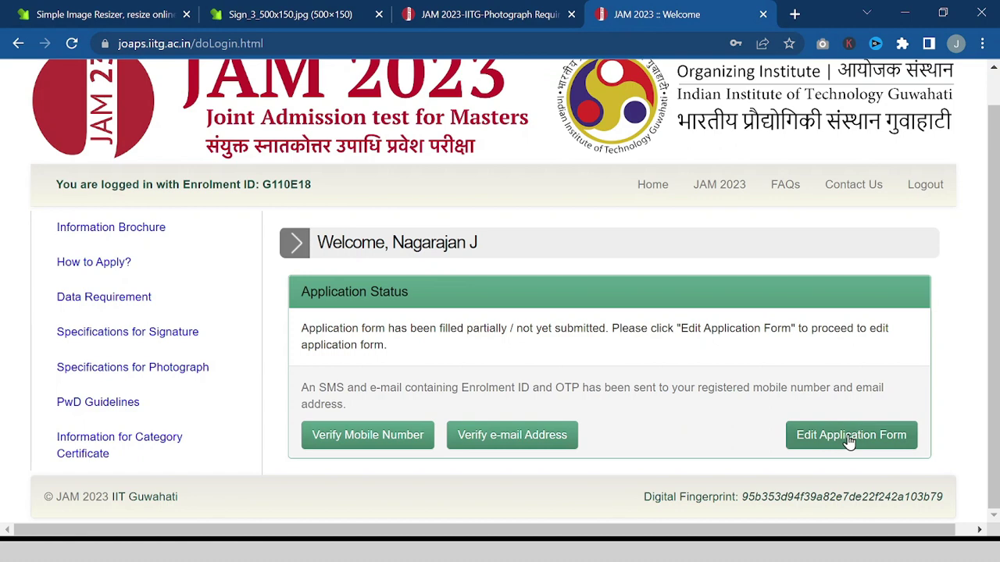
pyautogui.click(371, 445)
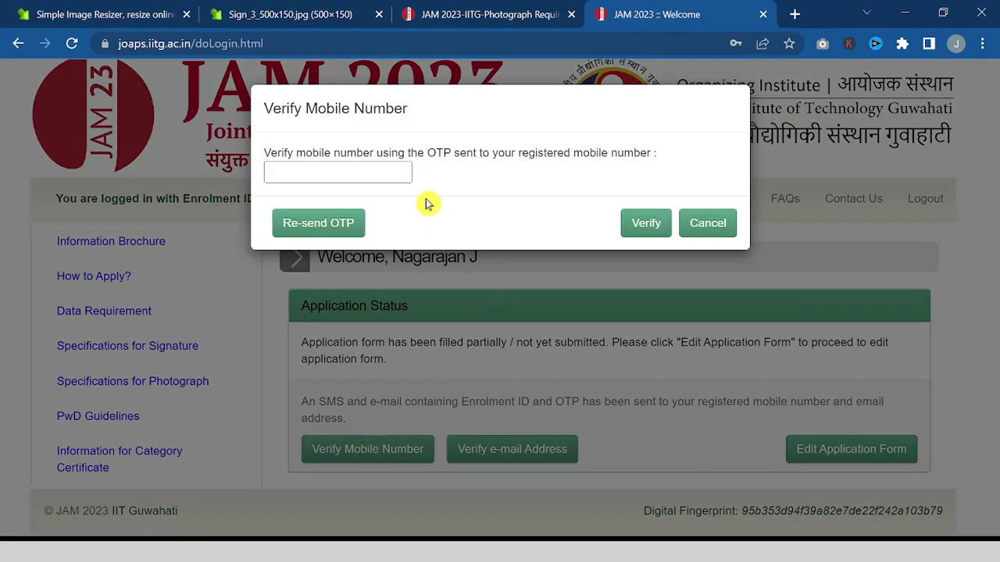
pyautogui.click(391, 181)
pyautogui.click(647, 223)
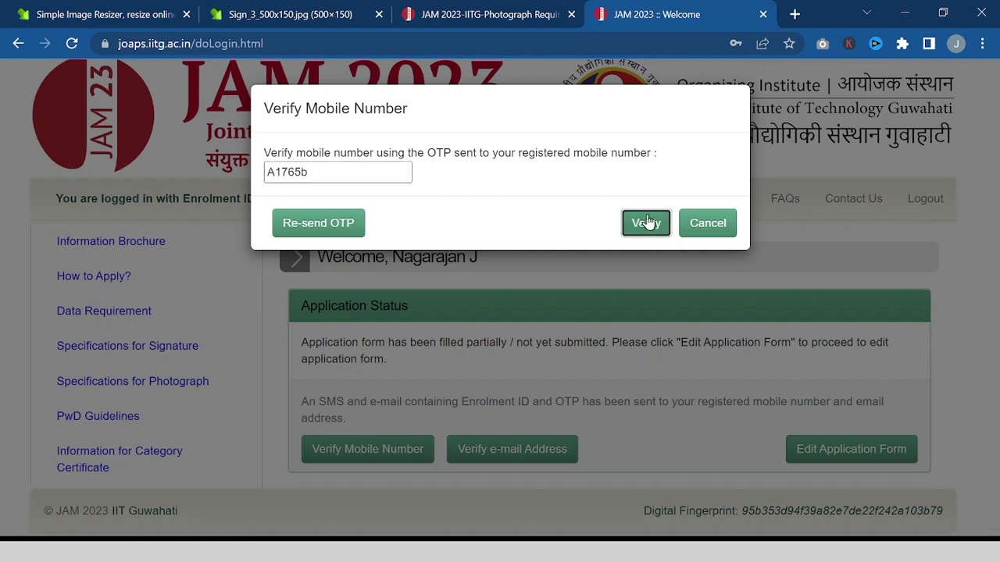
pyautogui.click(332, 173)
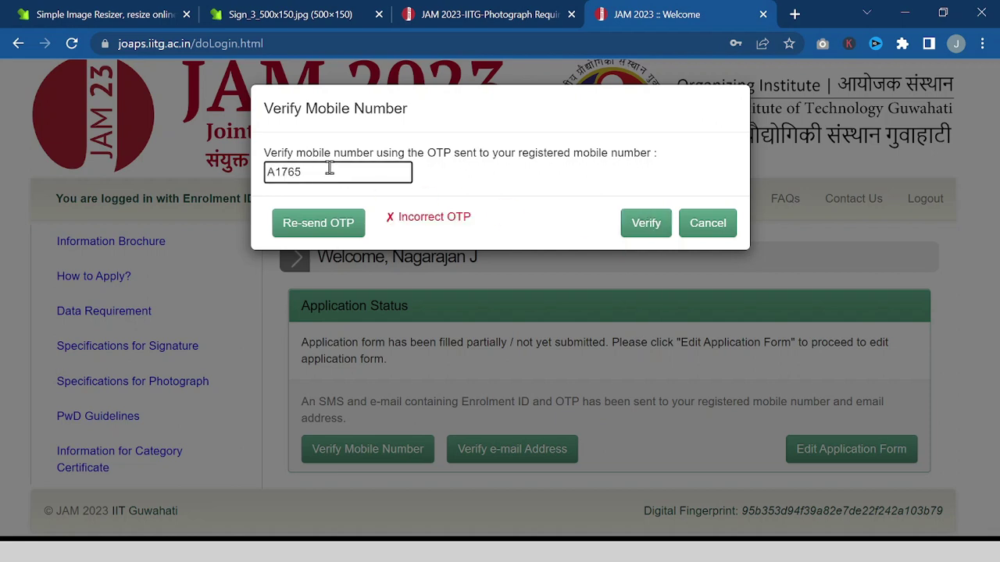
pyautogui.write('B')
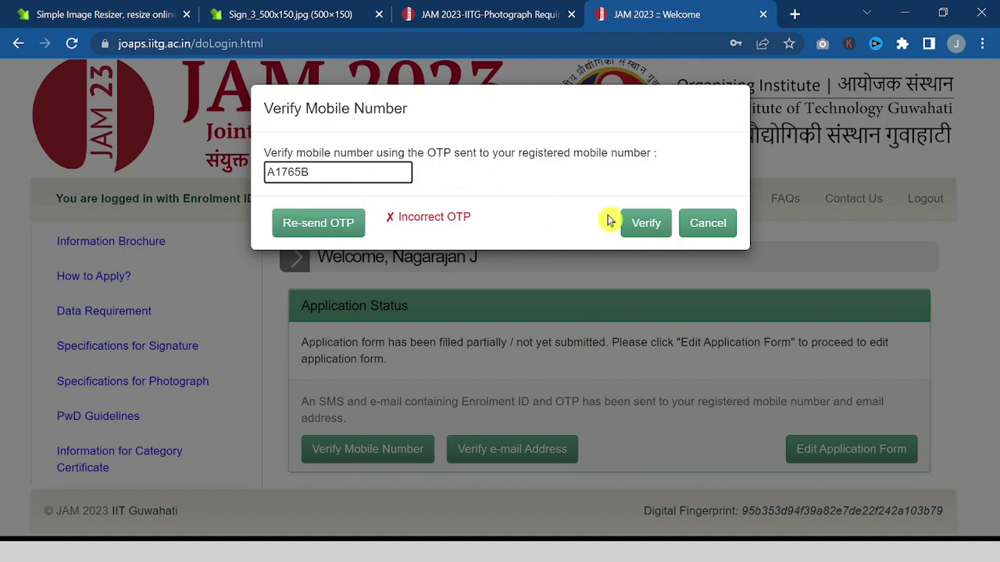
pyautogui.click(642, 224)
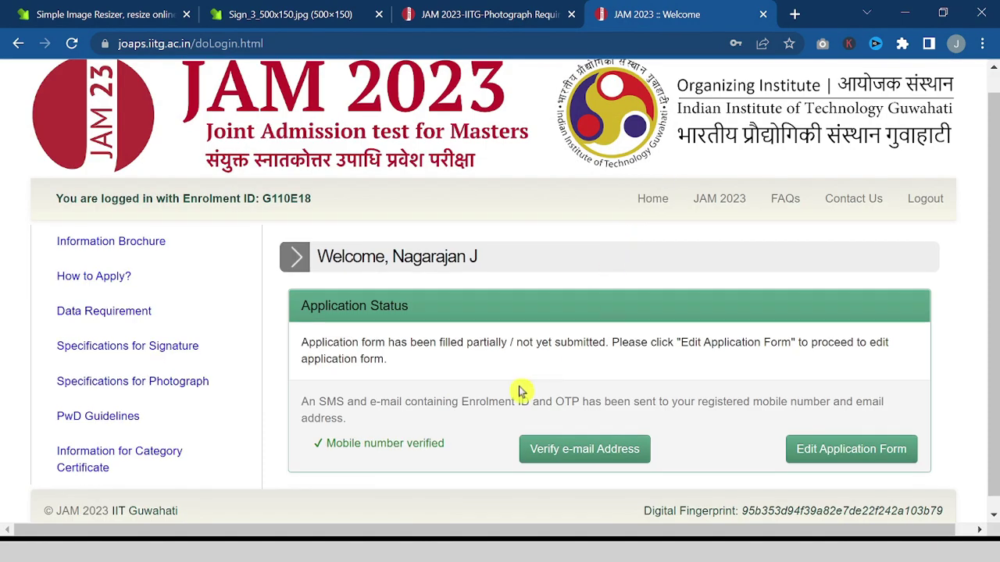
# Verify the e-mail address by entering the OTP received by e-mail.
pyautogui.click(588, 449)
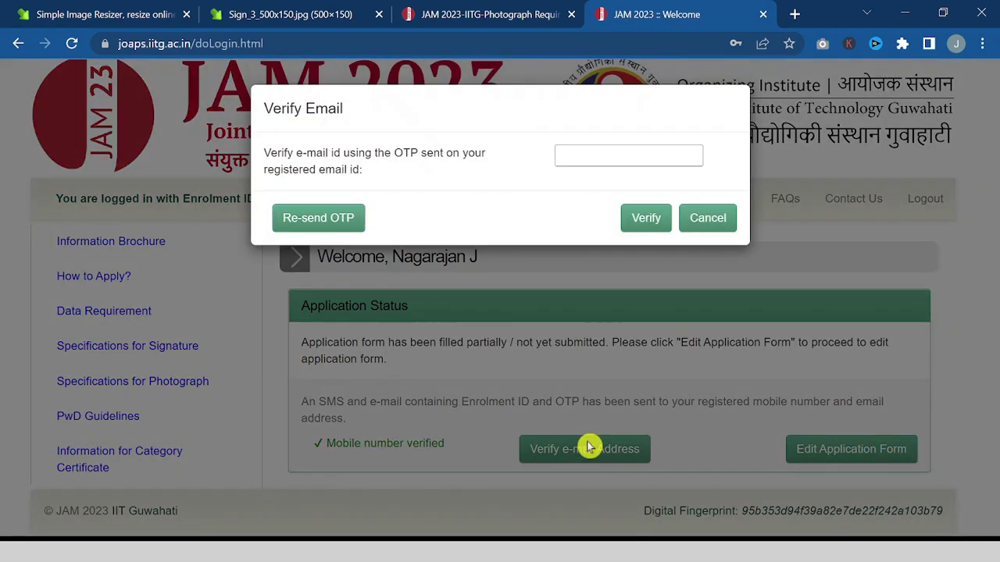
pyautogui.click(598, 162)
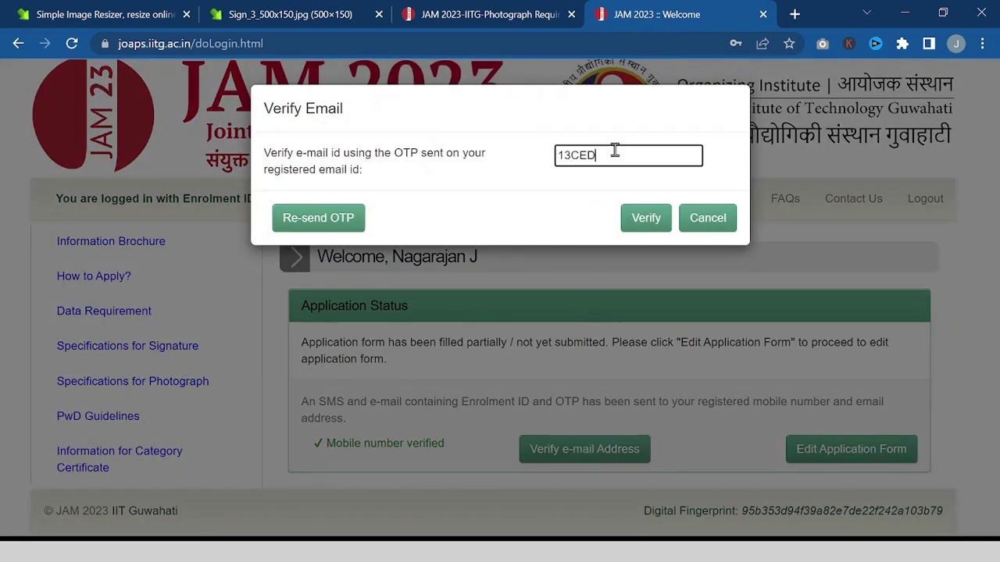
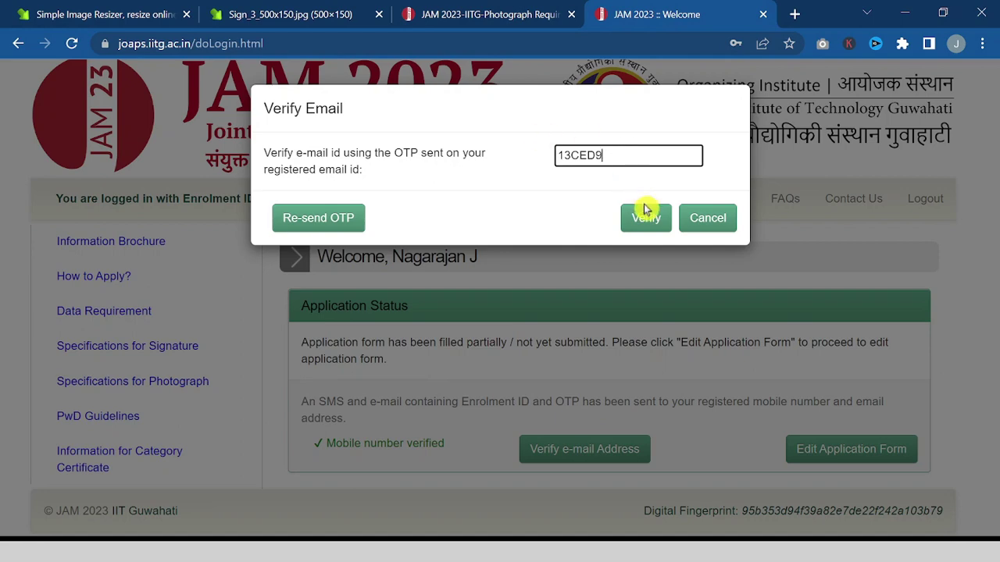
pyautogui.click(646, 219)
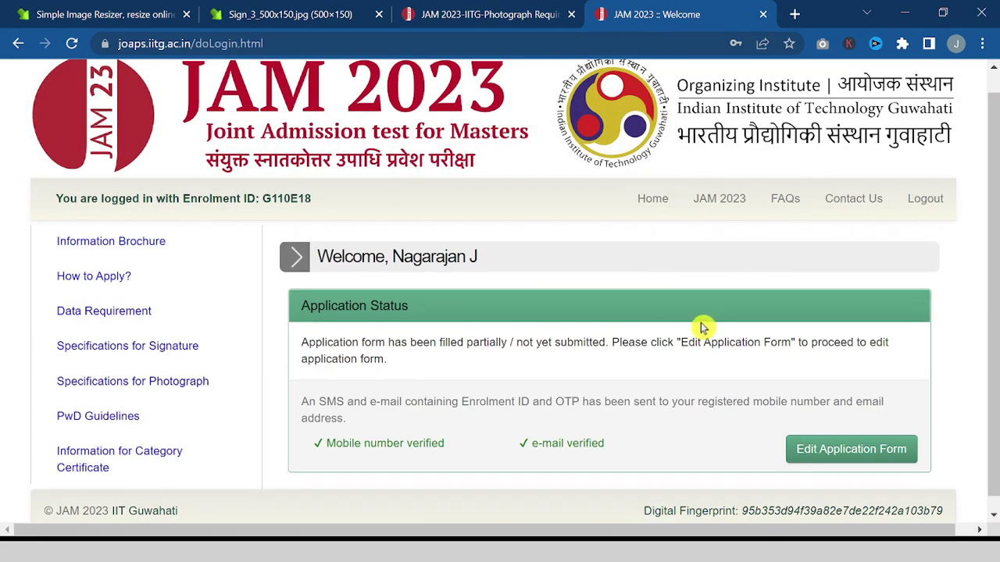
# Edit the application form and confirm Physics (PH) as Paper I.
pyautogui.click(896, 457)
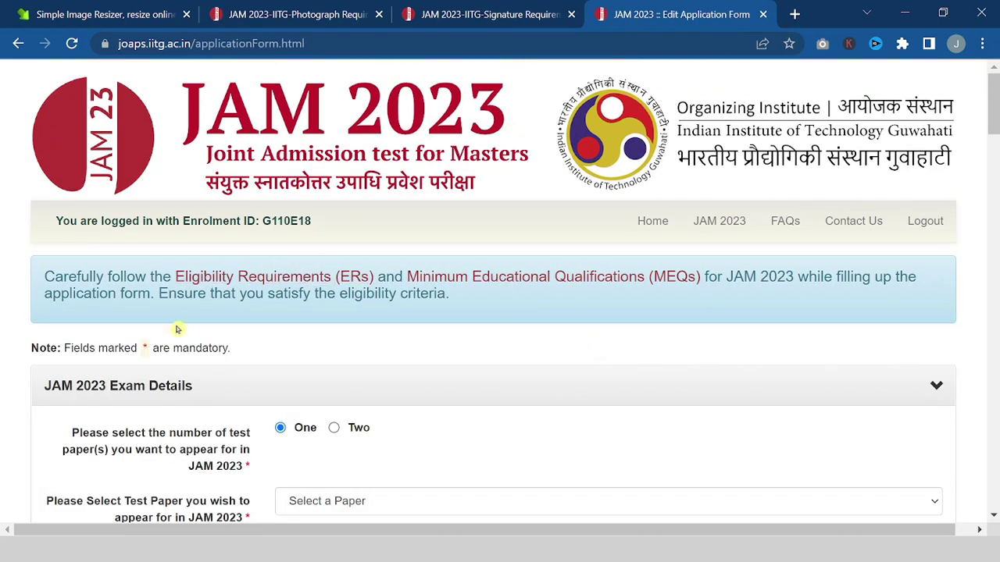
pyautogui.scroll(-1, 163, 335)
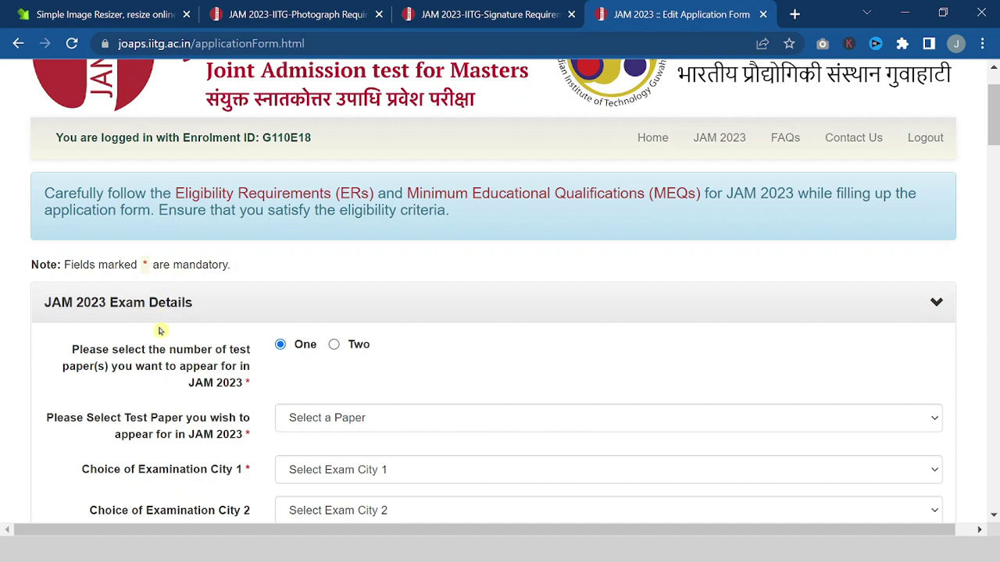
pyautogui.scroll(-1, 160, 332)
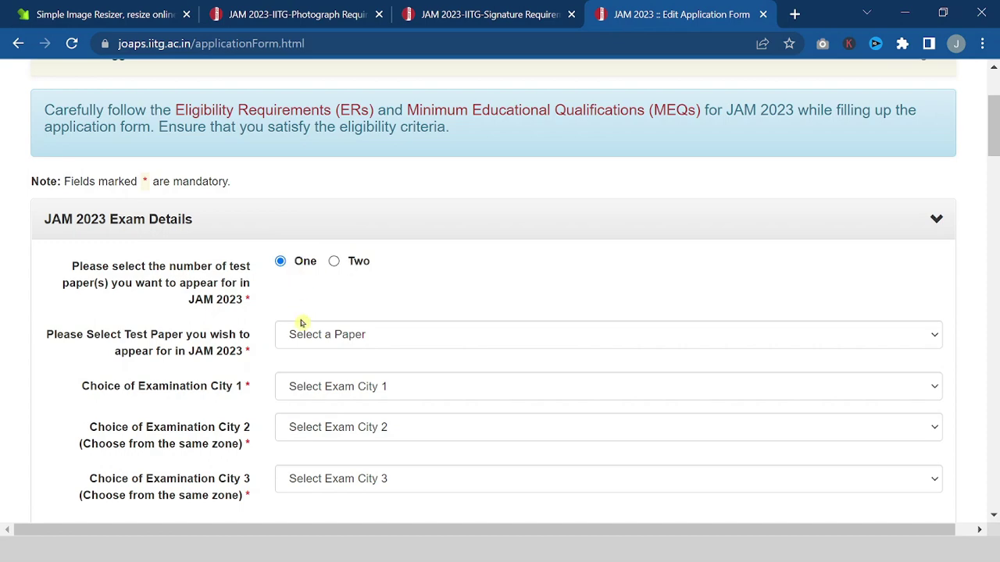
pyautogui.click(324, 335)
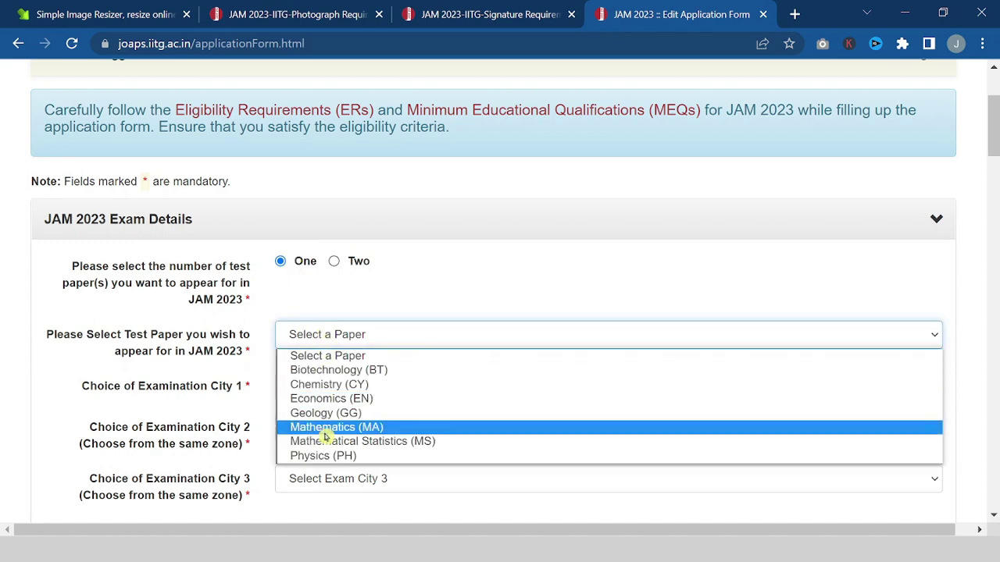
pyautogui.click(328, 456)
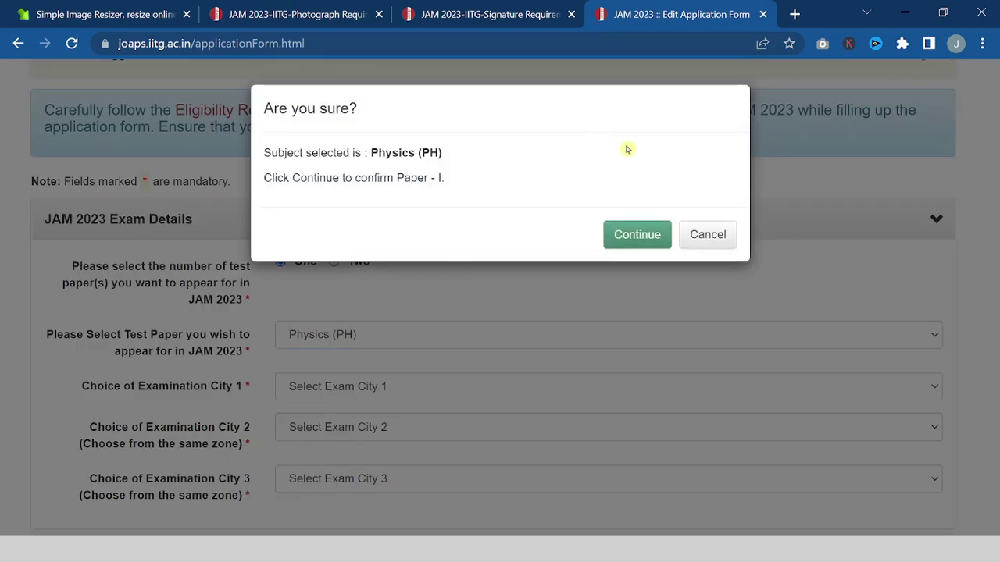
pyautogui.click(636, 235)
pyautogui.scroll(-1, 593, 281)
pyautogui.scroll(-2, 545, 319)
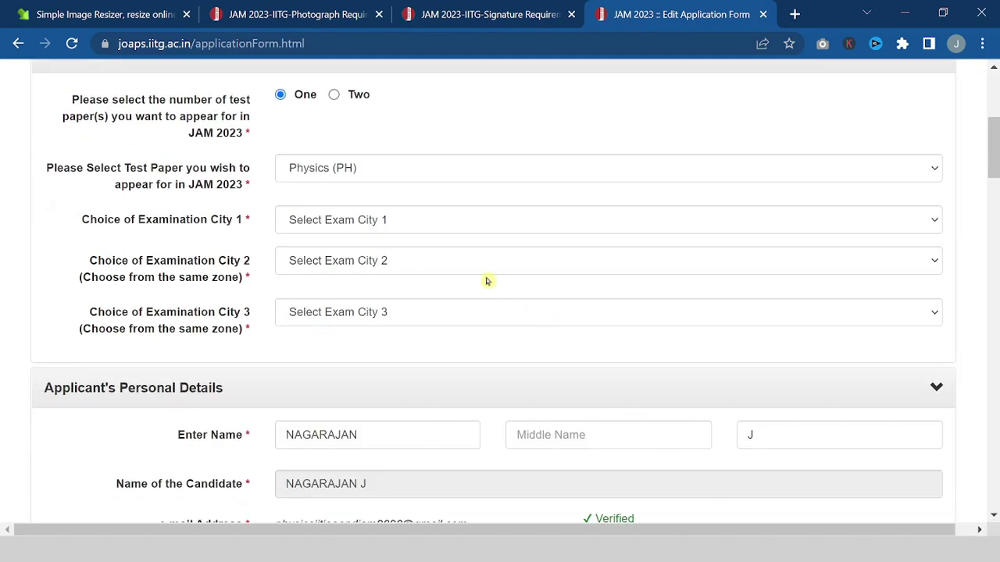
pyautogui.click(457, 220)
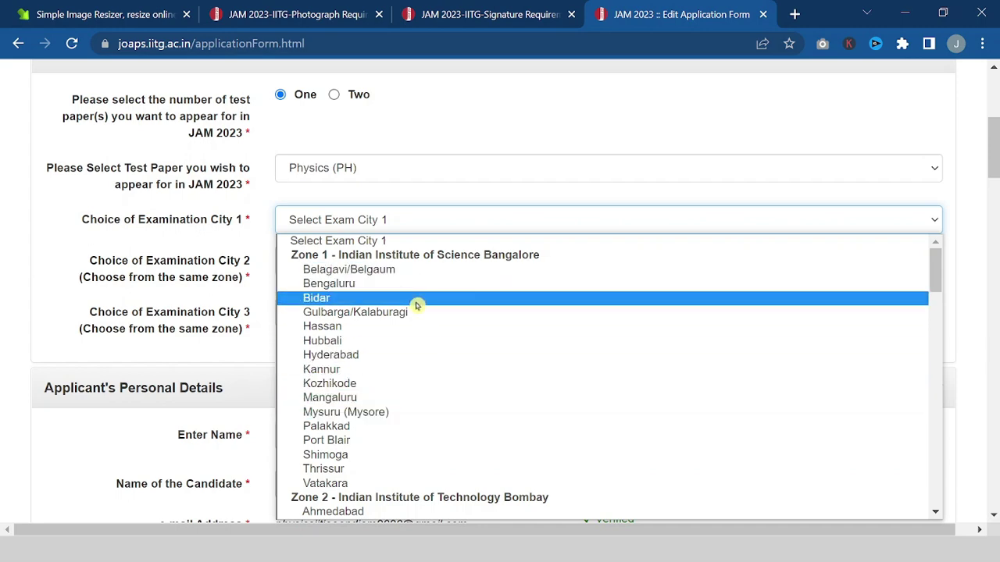
# Choose Chennai, Tirupati and Tiruchirapalli as exam city choices 1, 2 and 3.
pyautogui.scroll(-6, 416, 305)
pyautogui.scroll(-10, 414, 311)
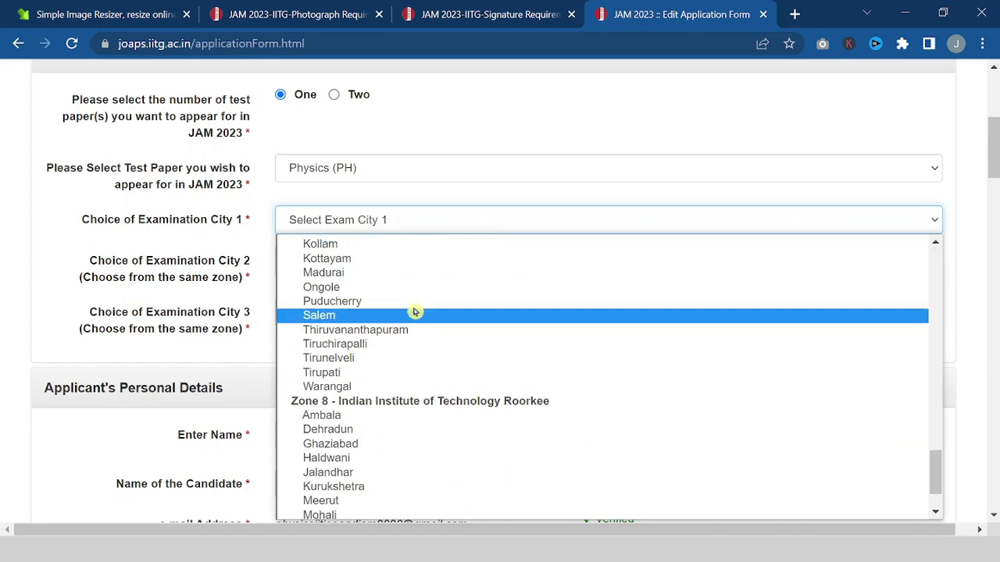
pyautogui.scroll(3, 414, 313)
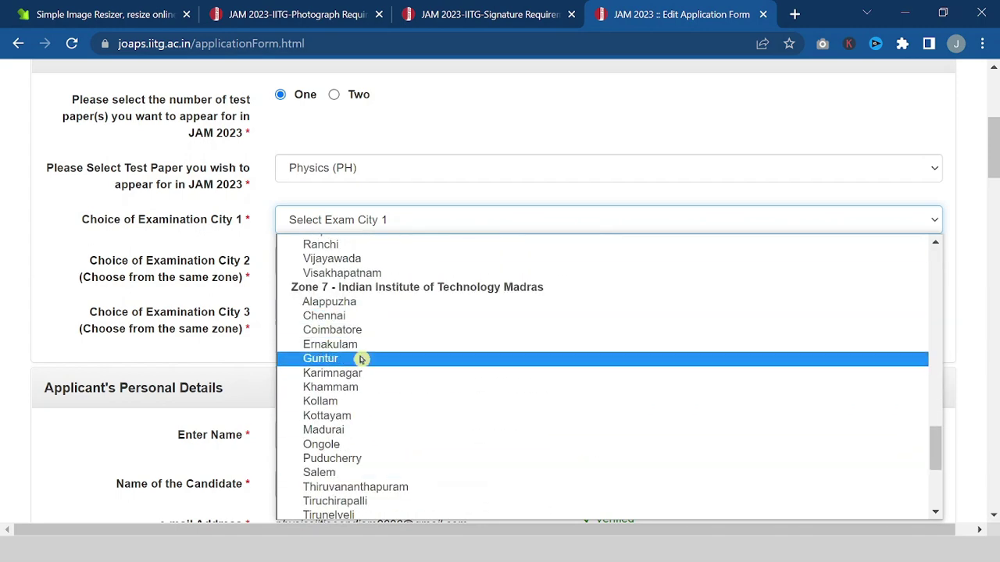
pyautogui.scroll(-2, 364, 358)
pyautogui.scroll(2, 364, 358)
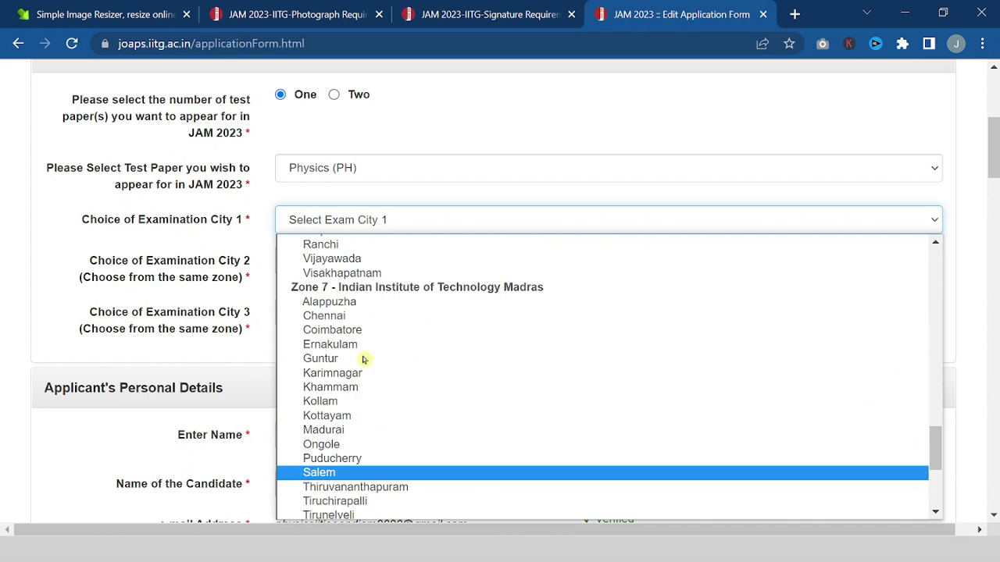
pyautogui.click(356, 316)
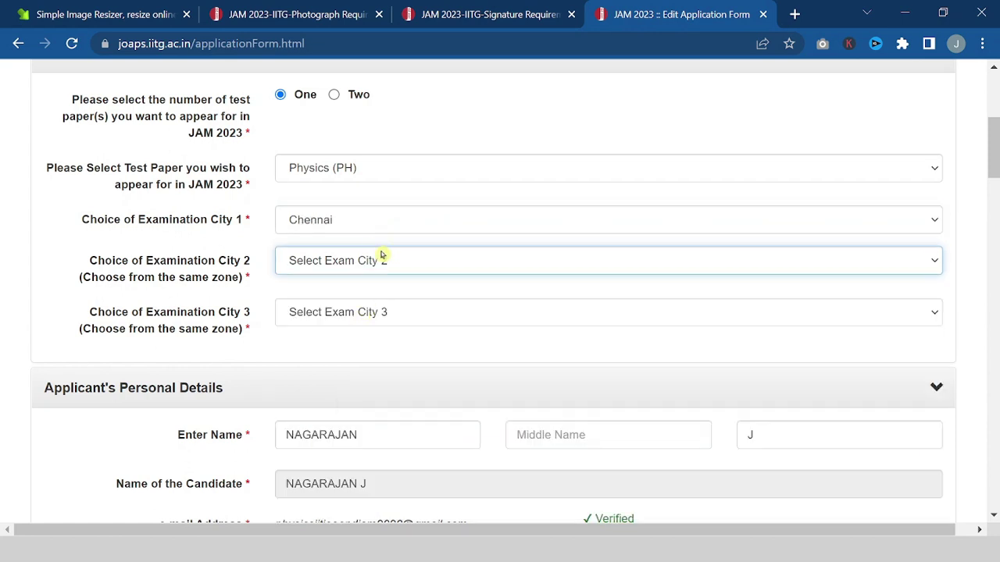
pyautogui.click(387, 260)
pyautogui.scroll(-1, 365, 348)
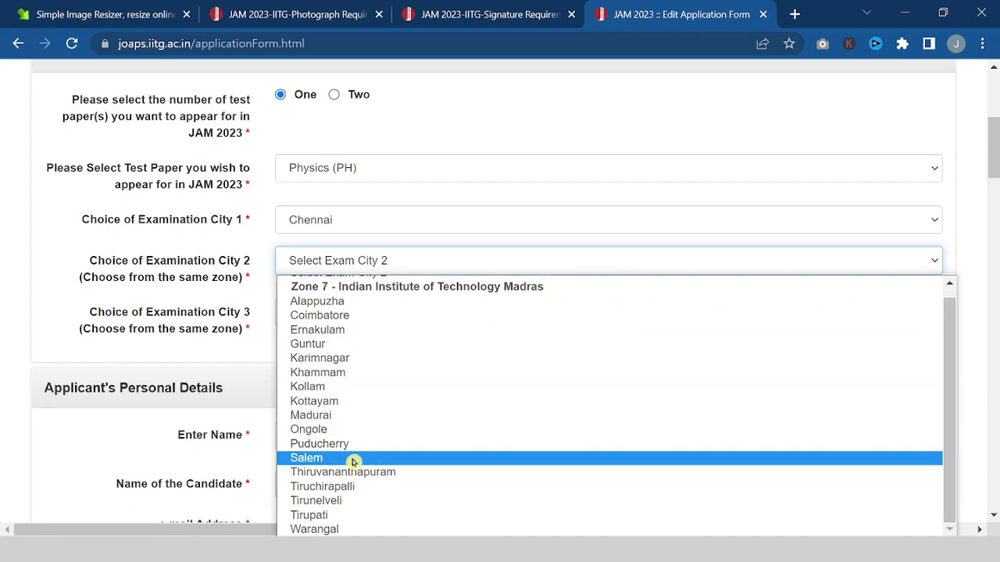
pyautogui.click(346, 517)
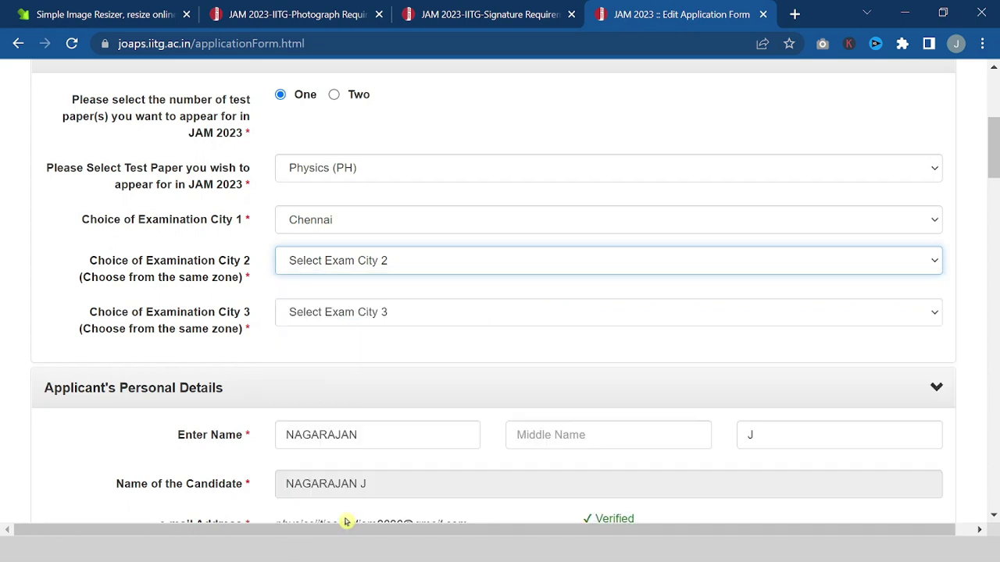
pyautogui.click(366, 312)
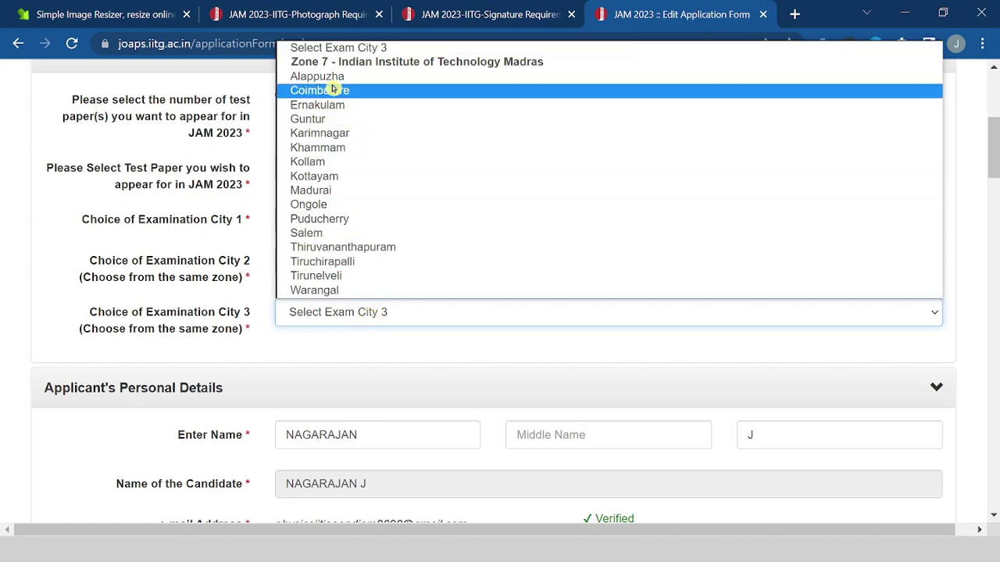
pyautogui.click(342, 267)
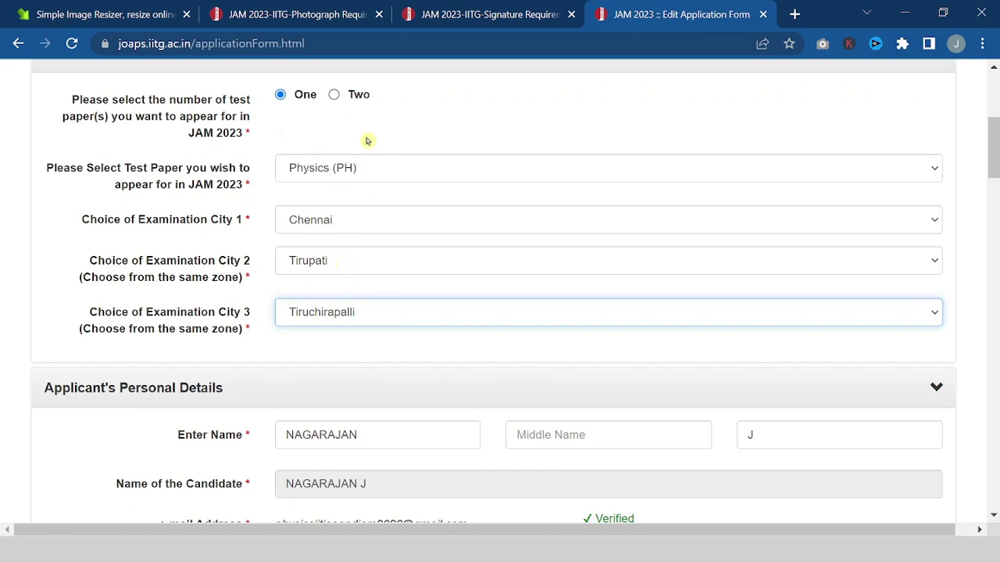
pyautogui.scroll(-2, 349, 200)
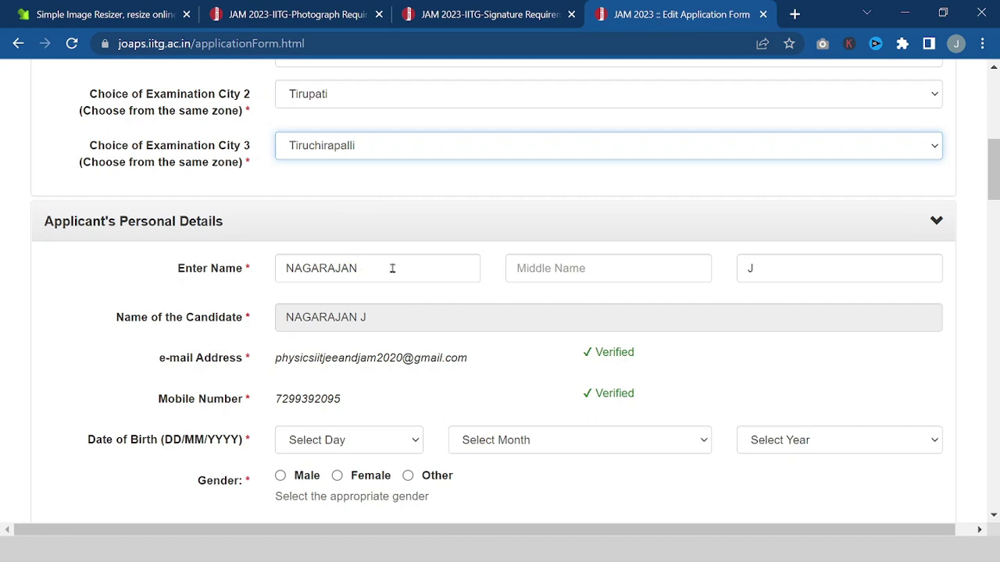
# Check the applicant's first and last name fields.
pyautogui.click(356, 268)
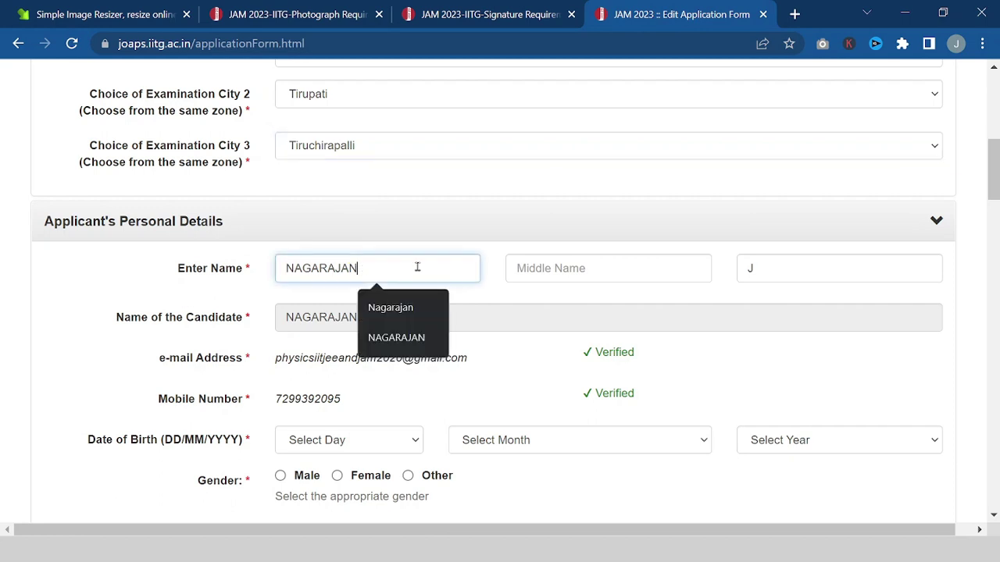
pyautogui.click(807, 268)
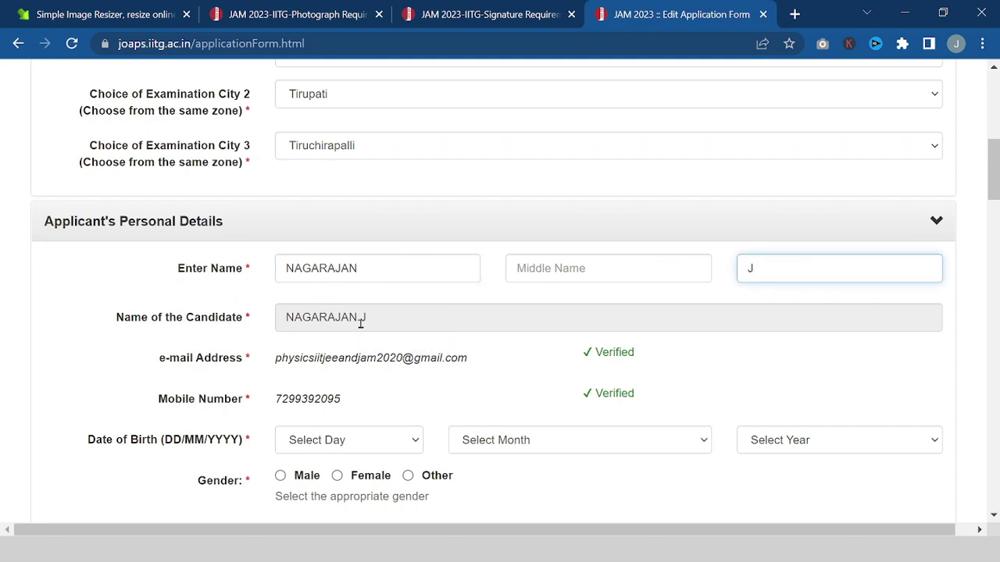
pyautogui.scroll(-1, 360, 323)
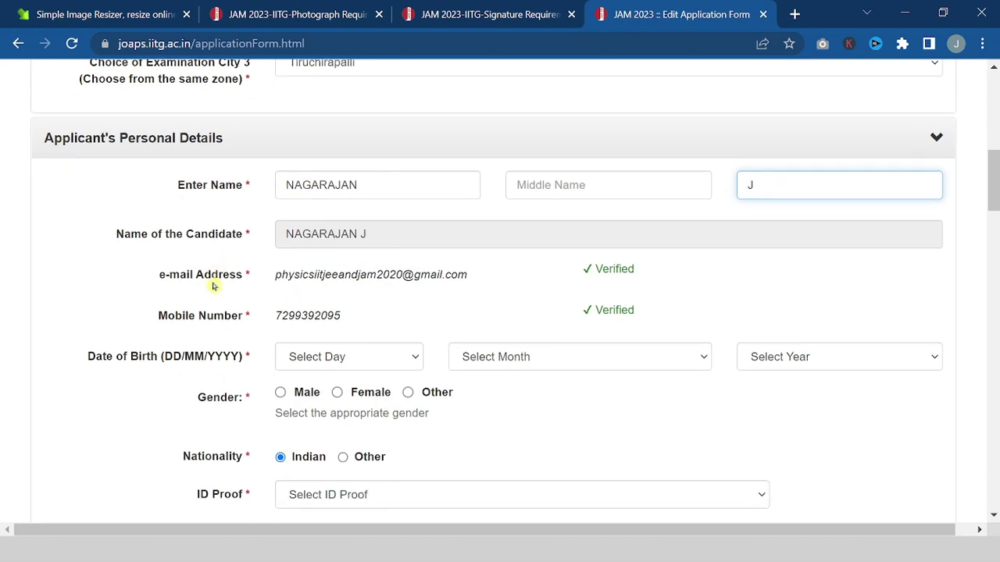
pyautogui.scroll(-1, 234, 316)
# Select 18 February 1990 as the date of birth and confirm it.
pyautogui.click(362, 273)
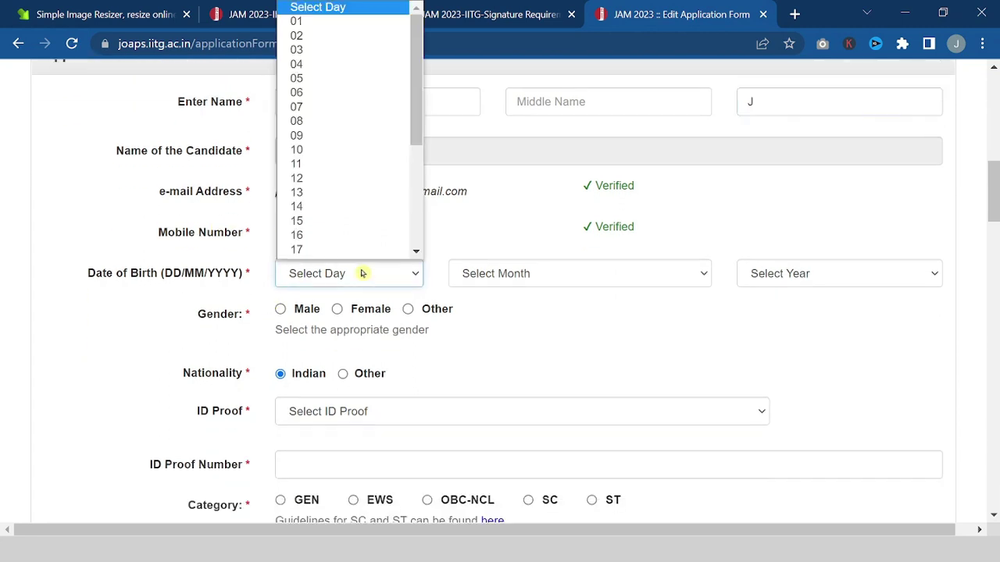
pyautogui.scroll(-2, 335, 242)
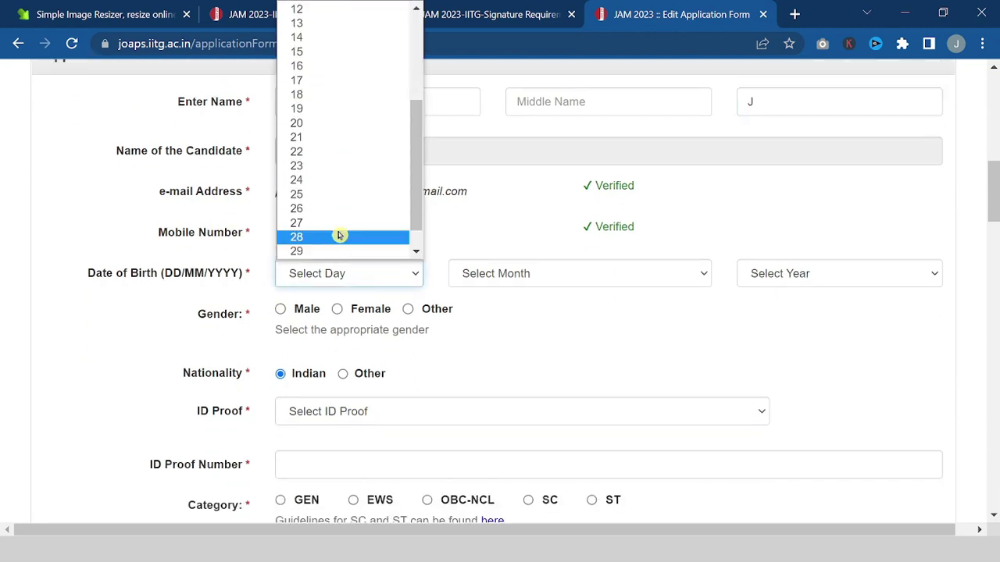
pyautogui.click(323, 94)
pyautogui.click(591, 272)
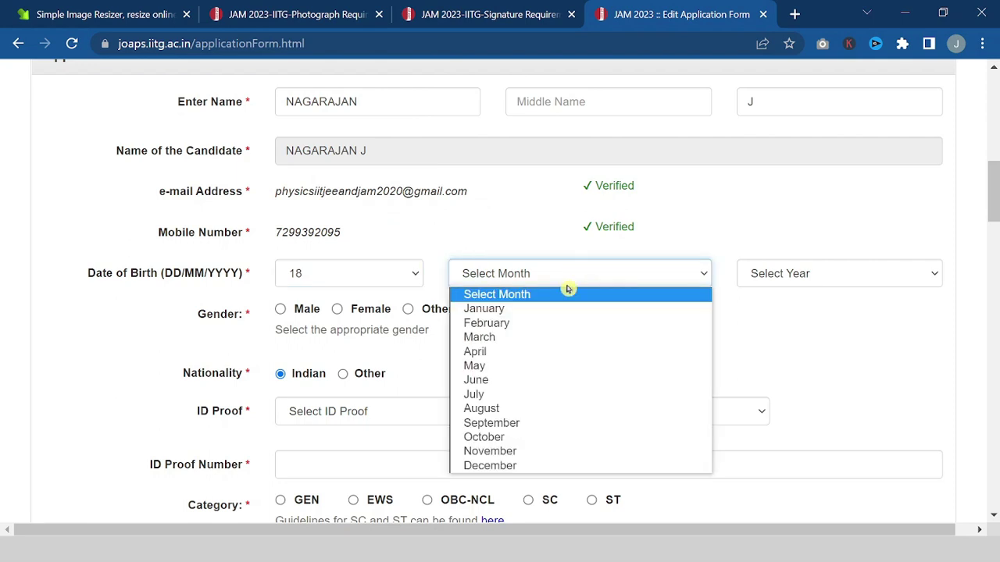
pyautogui.click(549, 328)
pyautogui.click(818, 273)
pyautogui.scroll(-6, 779, 205)
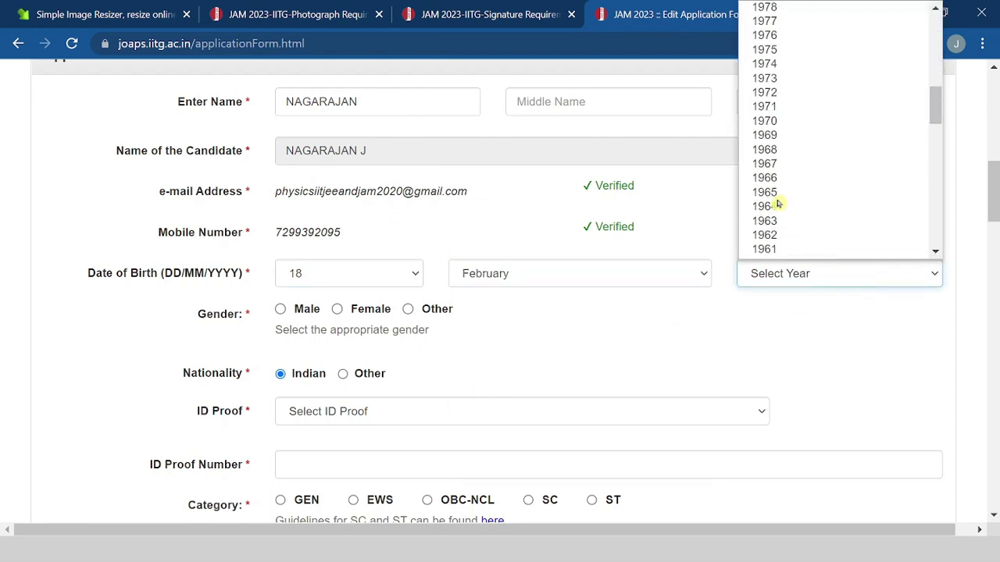
pyautogui.scroll(4, 777, 206)
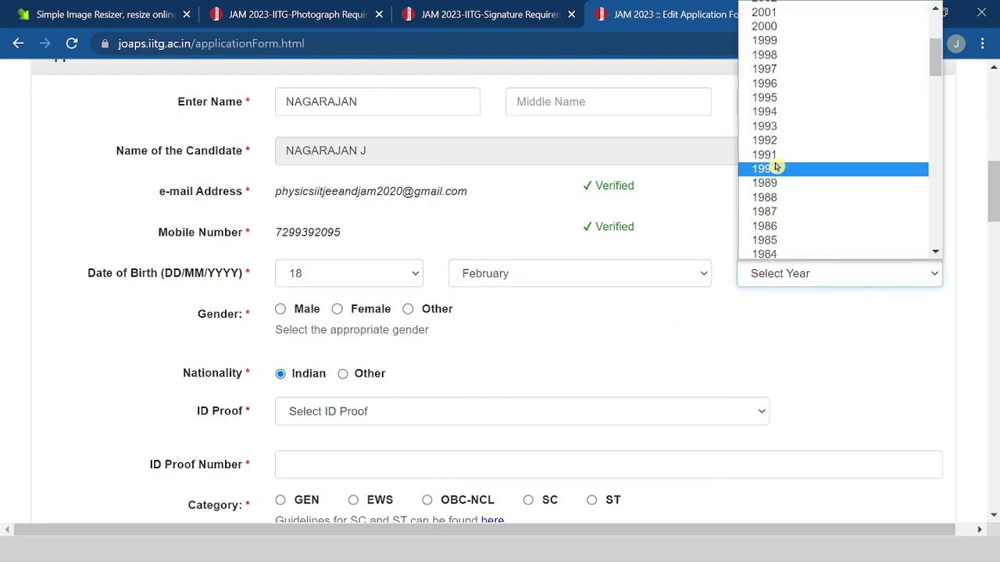
pyautogui.click(773, 167)
pyautogui.click(646, 226)
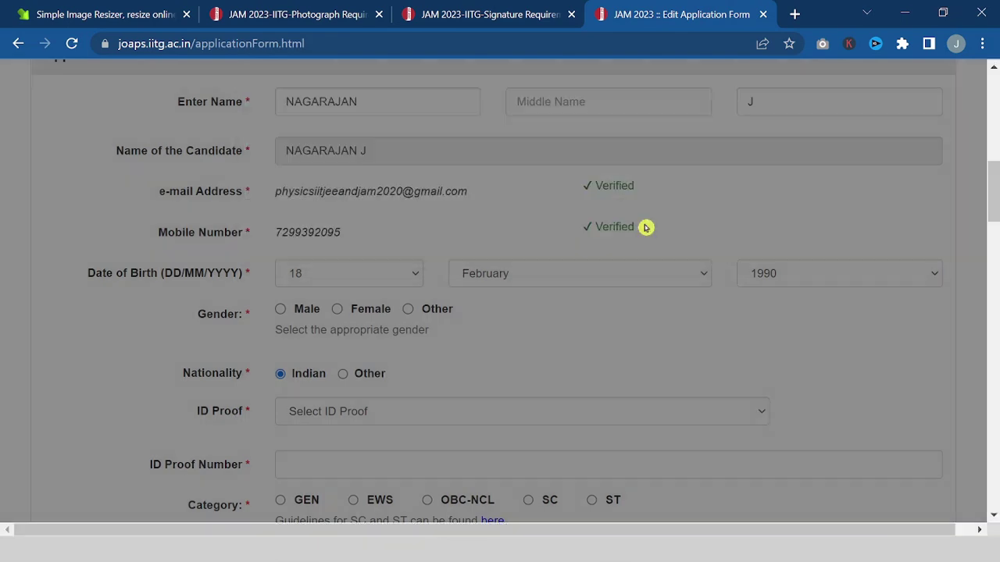
pyautogui.scroll(-1, 500, 270)
pyautogui.click(453, 327)
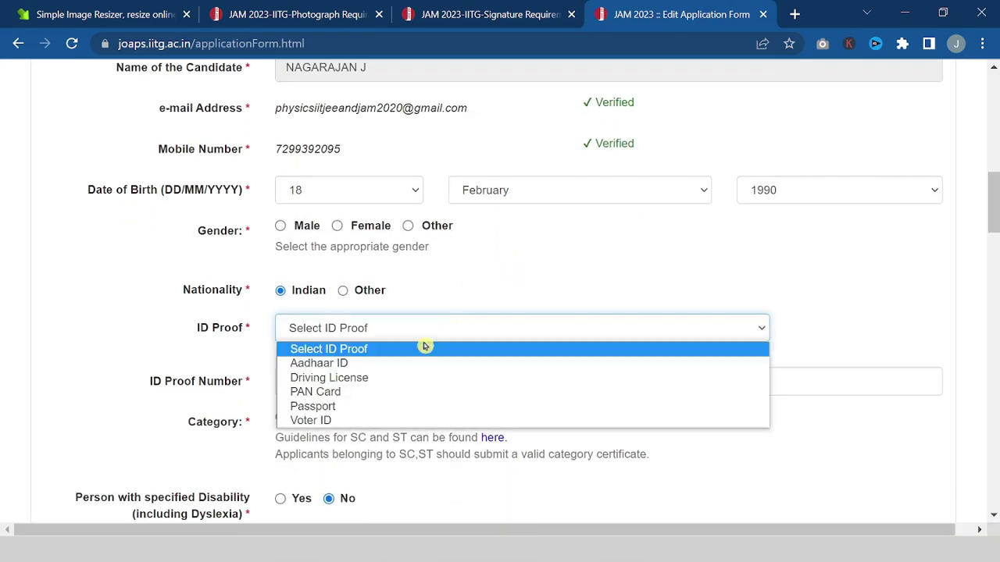
# Choose Aadhaar ID as identity proof and fill its number from the saved suggestion.
pyautogui.click(383, 363)
pyautogui.click(379, 382)
pyautogui.click(387, 414)
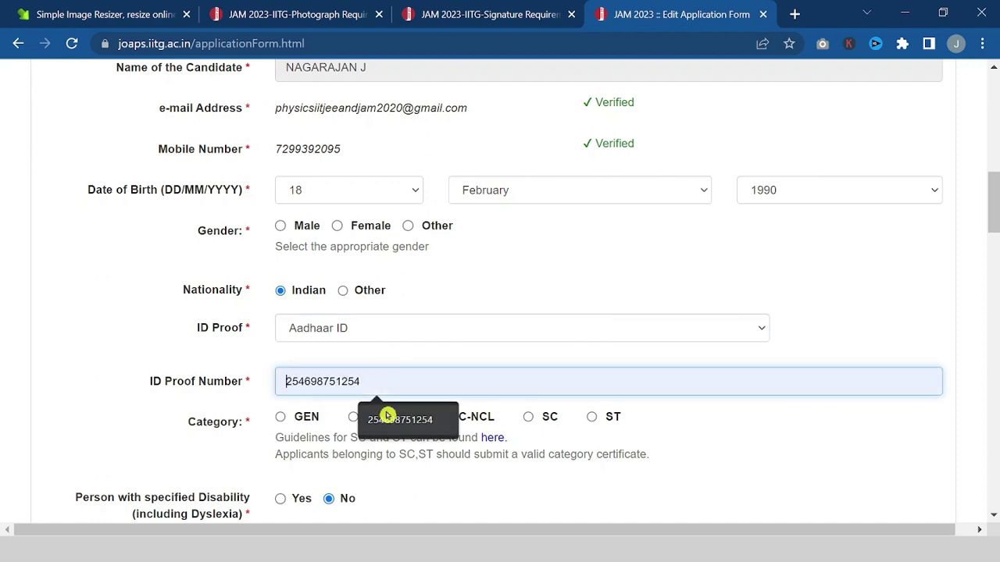
pyautogui.scroll(-1, 329, 328)
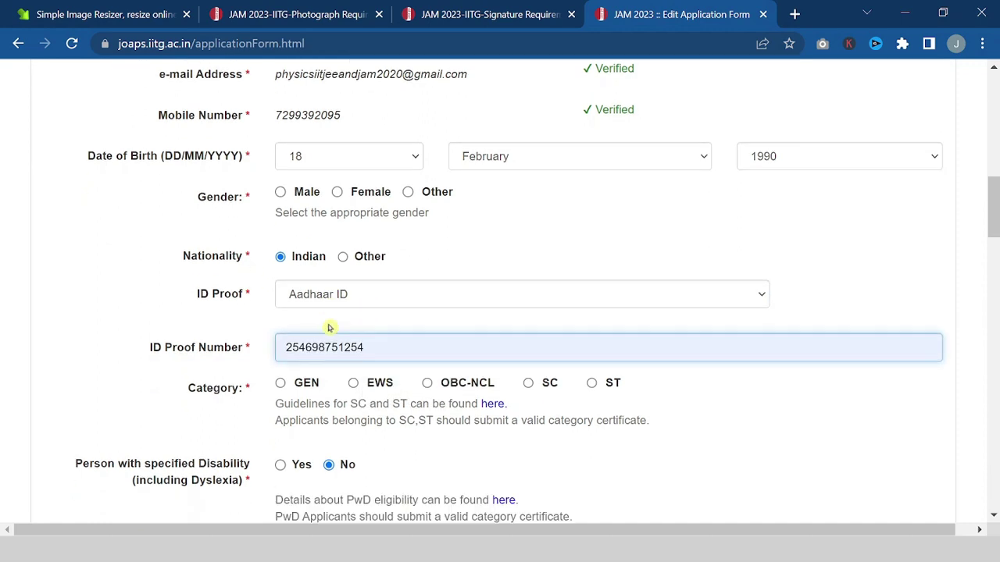
pyautogui.scroll(-1, 329, 328)
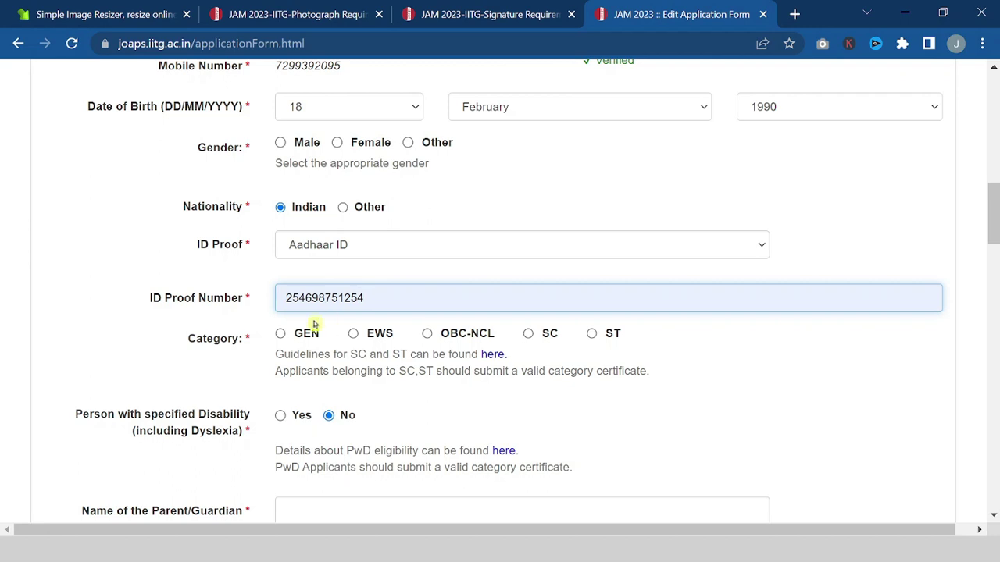
# Set the category to OBC-NCL, briefly switching to SC and back.
pyautogui.click(426, 334)
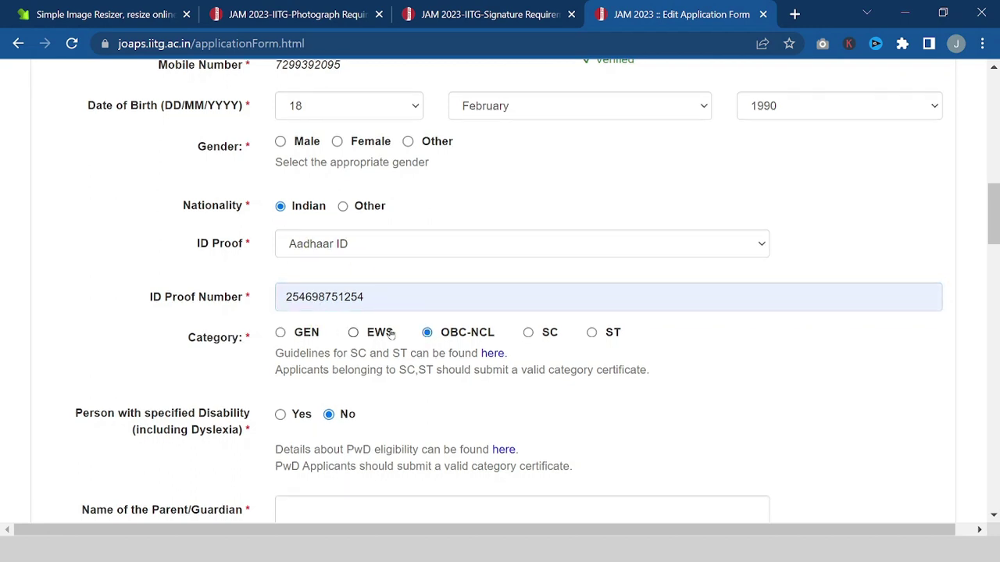
pyautogui.scroll(-1, 390, 335)
pyautogui.click(529, 251)
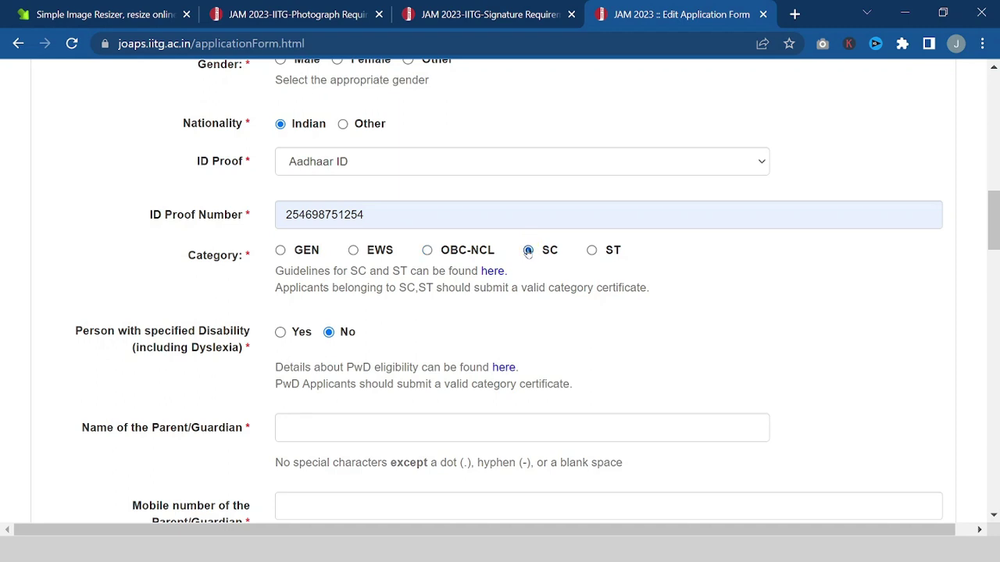
pyautogui.click(443, 248)
pyautogui.scroll(-1, 395, 248)
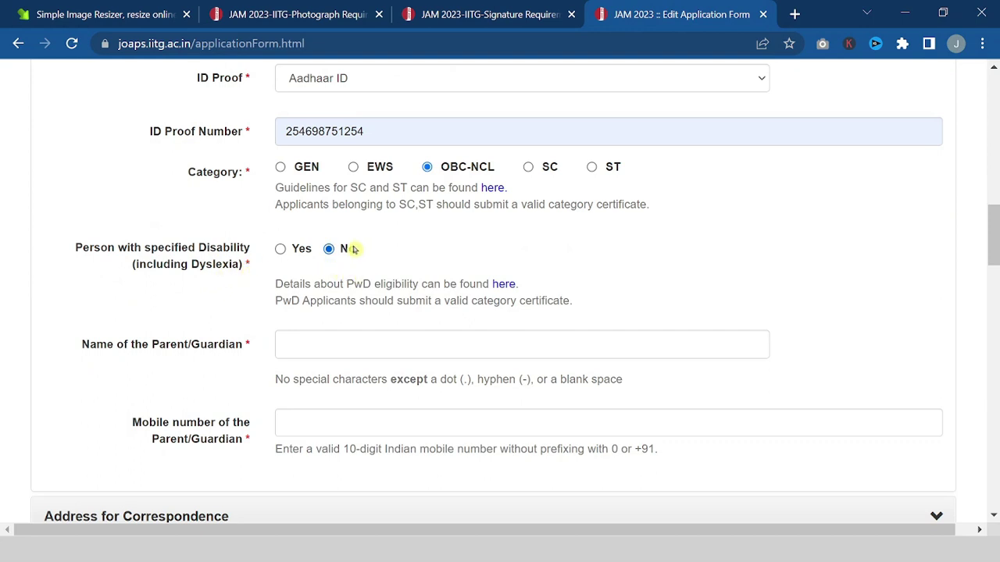
pyautogui.scroll(-2, 352, 251)
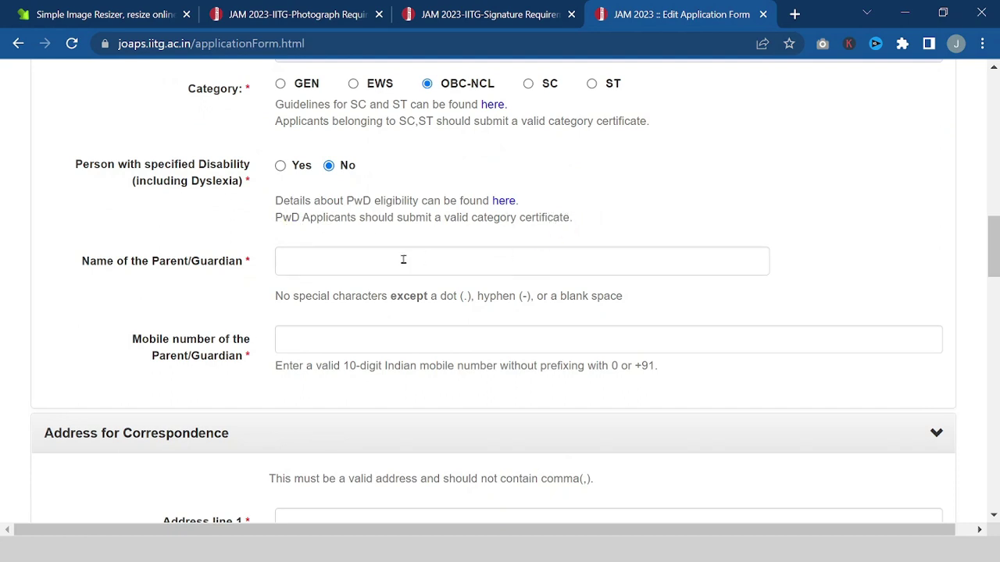
# Fill the parent/guardian name from the saved autofill suggestion.
pyautogui.scroll(-2, 401, 258)
pyautogui.click(363, 176)
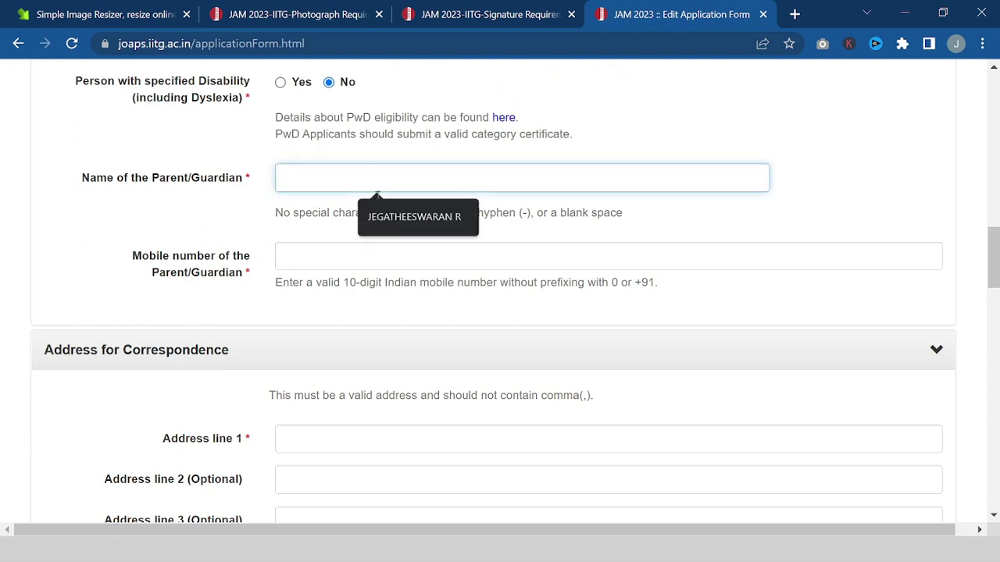
pyautogui.click(393, 217)
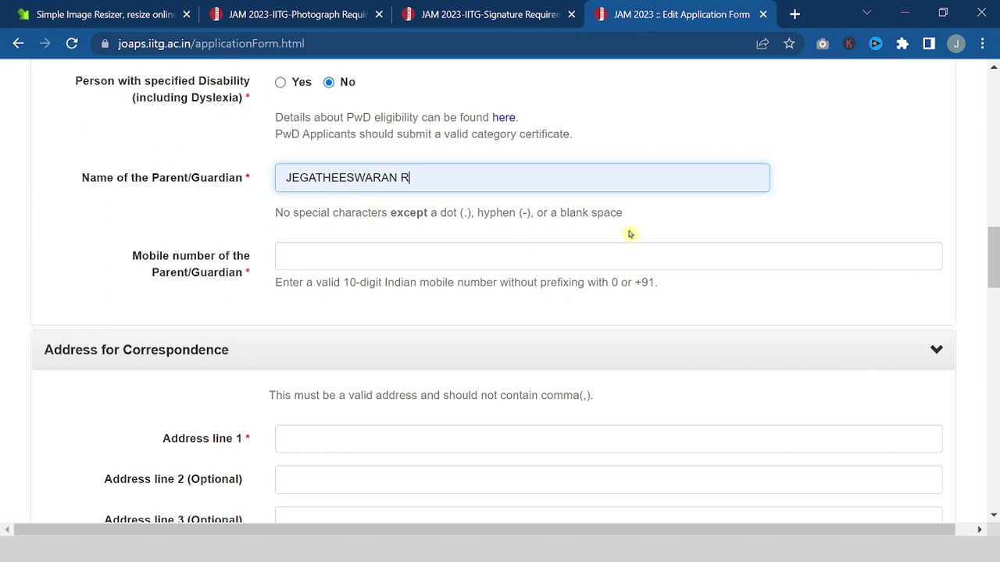
# Enter the parent's 10-digit mobile number.
pyautogui.scroll(-1, 618, 236)
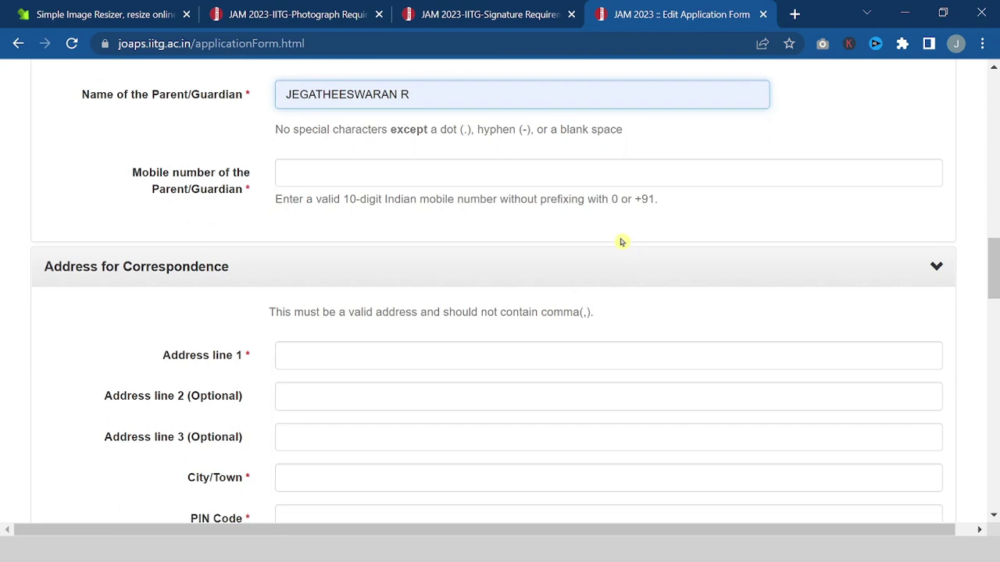
pyautogui.click(328, 168)
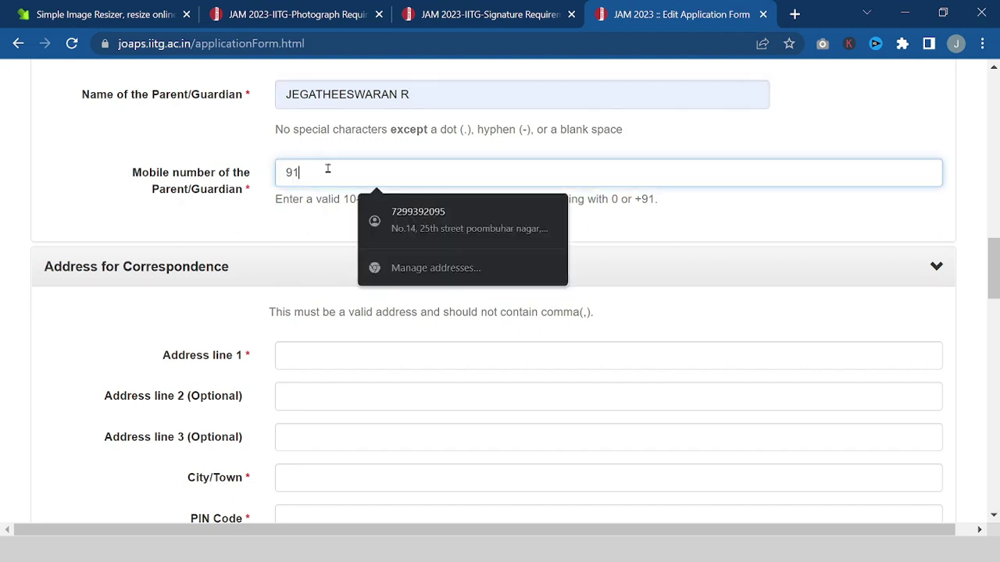
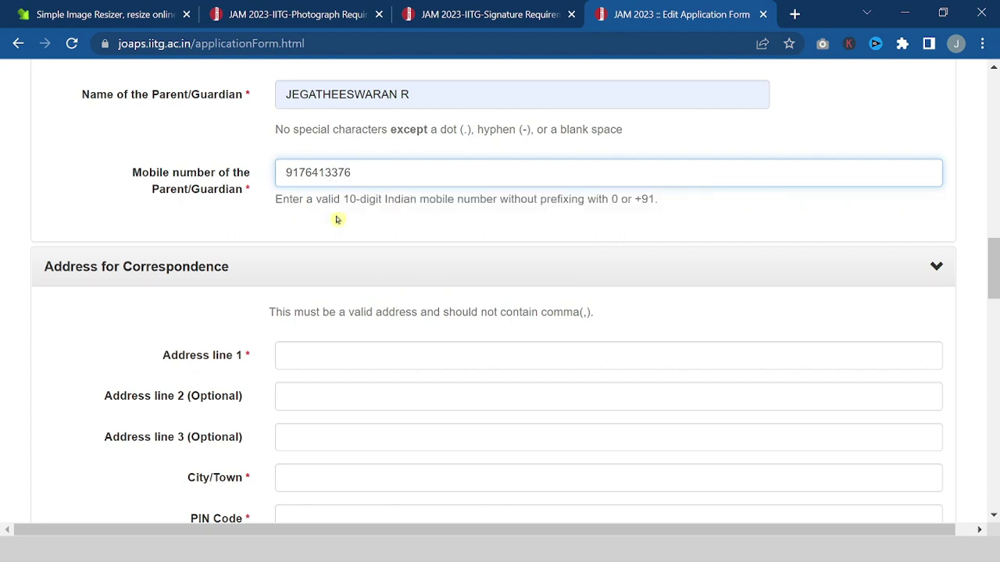
pyautogui.scroll(-3, 331, 180)
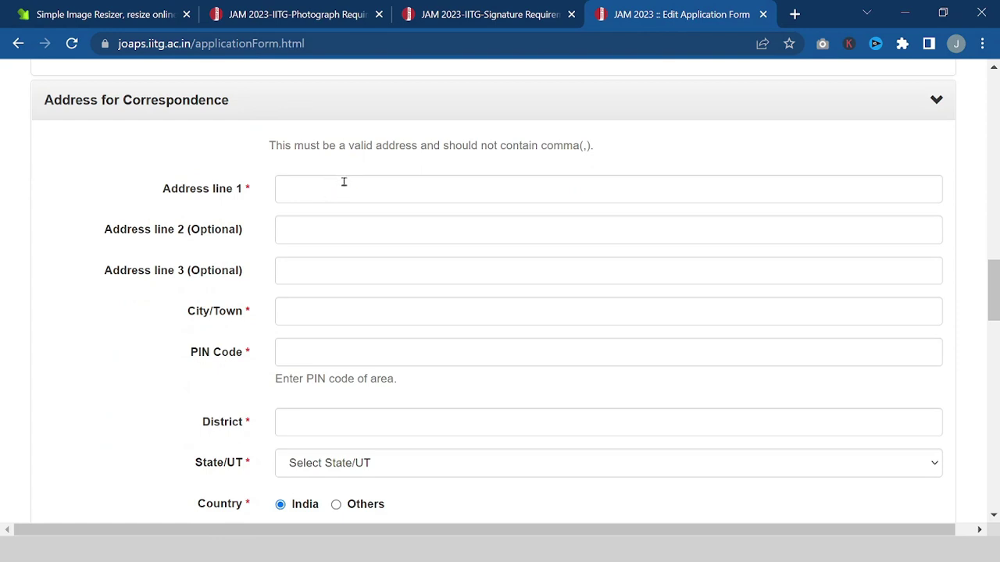
# Autofill the correspondence city, PIN code and state from the saved address, and set the district to Chennai.
pyautogui.click(320, 315)
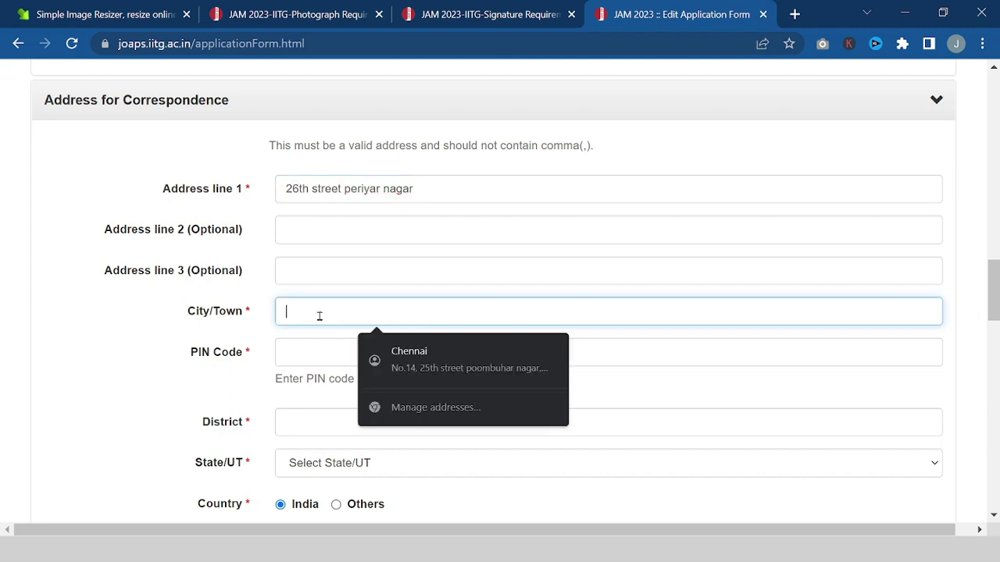
pyautogui.click(478, 385)
pyautogui.scroll(-1, 376, 425)
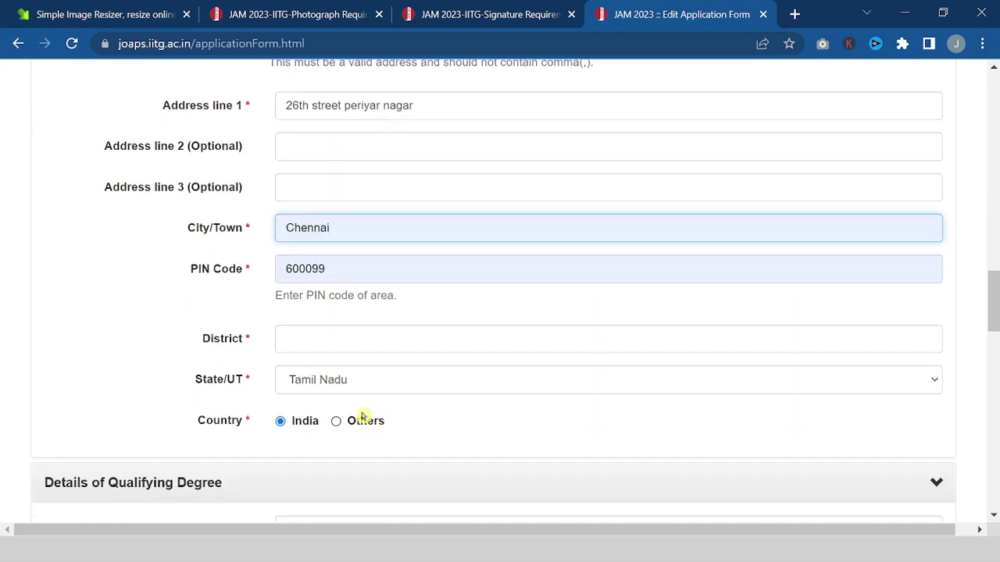
pyautogui.click(313, 339)
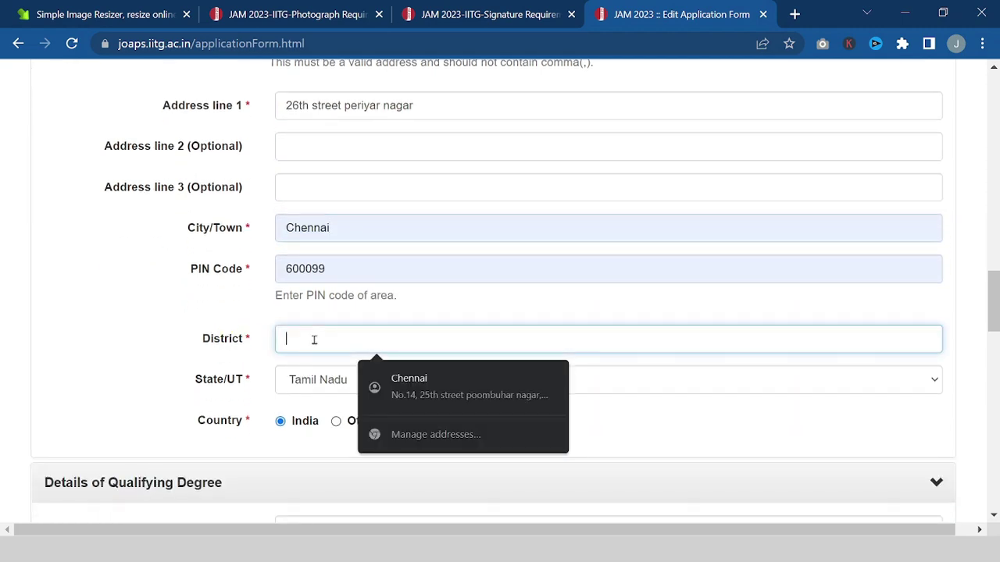
pyautogui.click(384, 380)
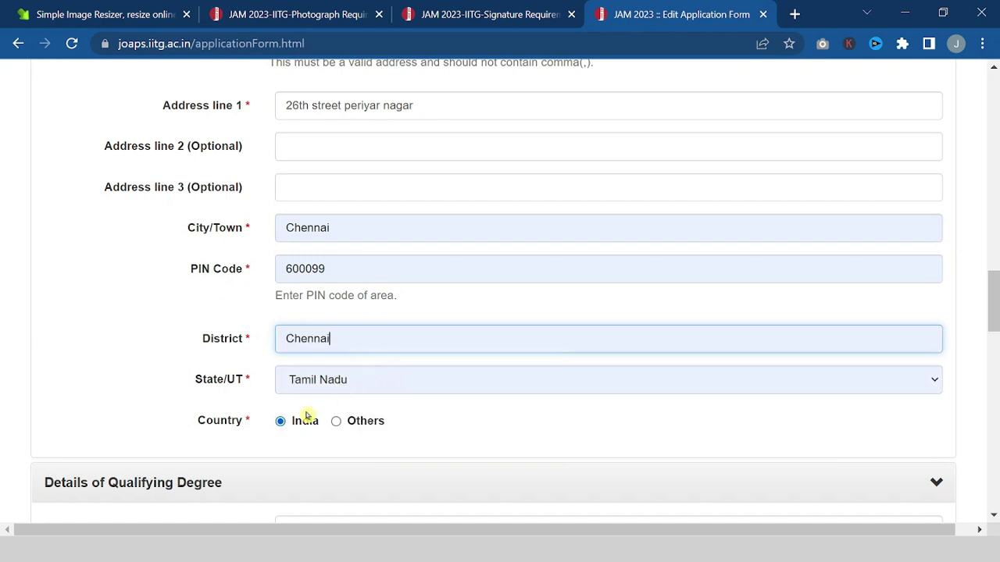
pyautogui.scroll(-2, 309, 414)
pyautogui.scroll(-1, 309, 413)
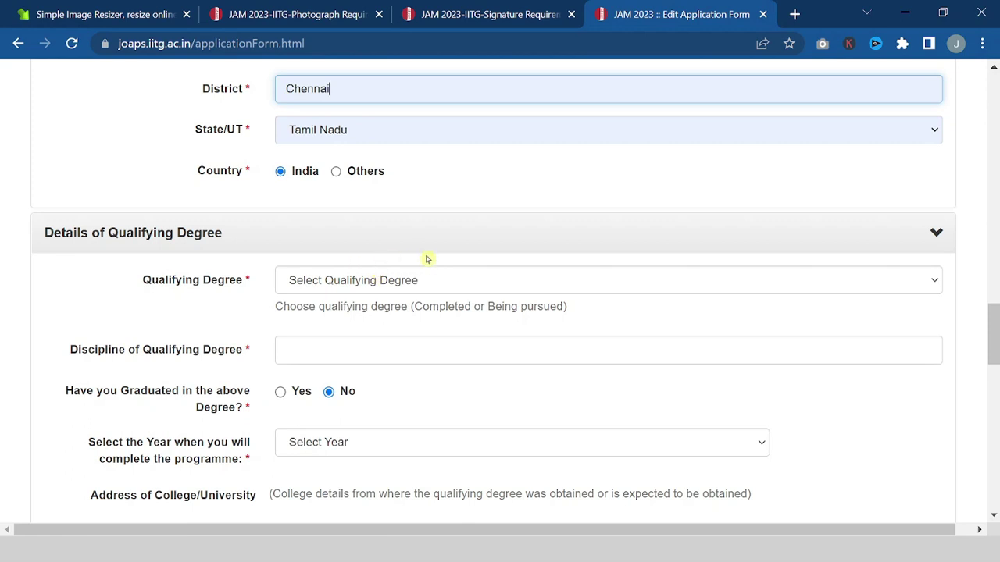
# Set the qualifying degree to B.Sc. with Physics as the discipline.
pyautogui.click(478, 276)
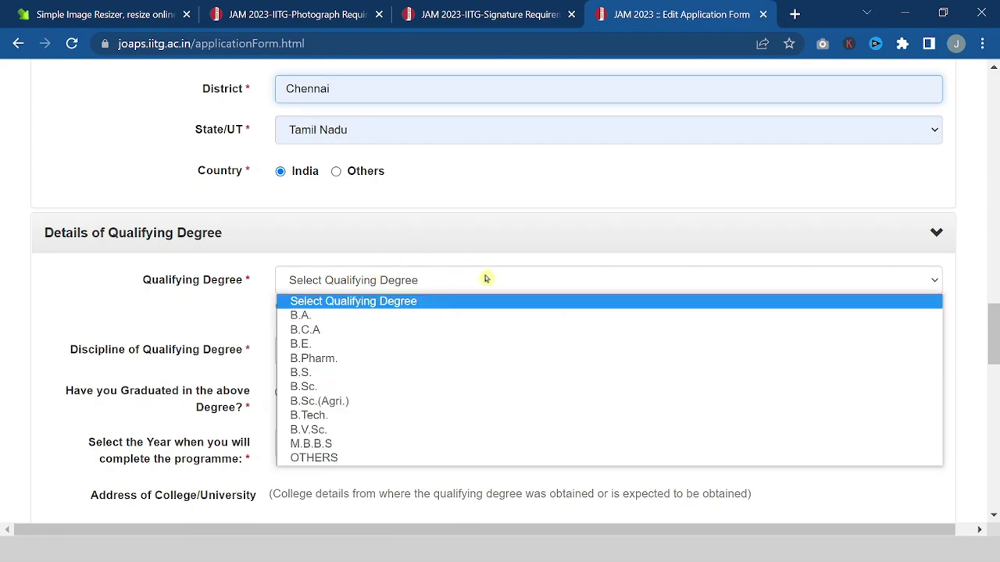
pyautogui.click(320, 385)
pyautogui.click(338, 346)
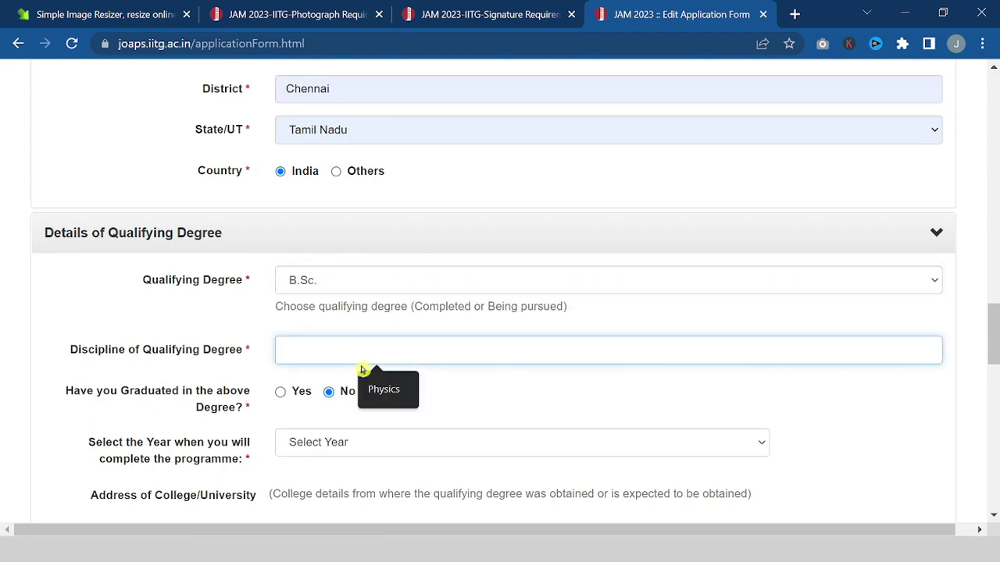
pyautogui.click(365, 376)
pyautogui.scroll(-2, 396, 383)
pyautogui.click(375, 117)
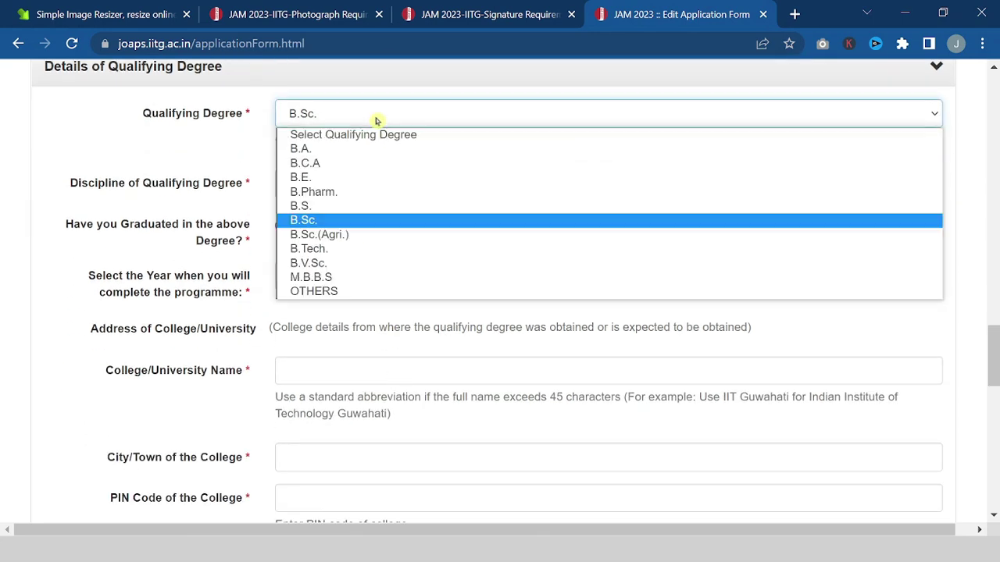
pyautogui.click(356, 327)
pyautogui.click(356, 327)
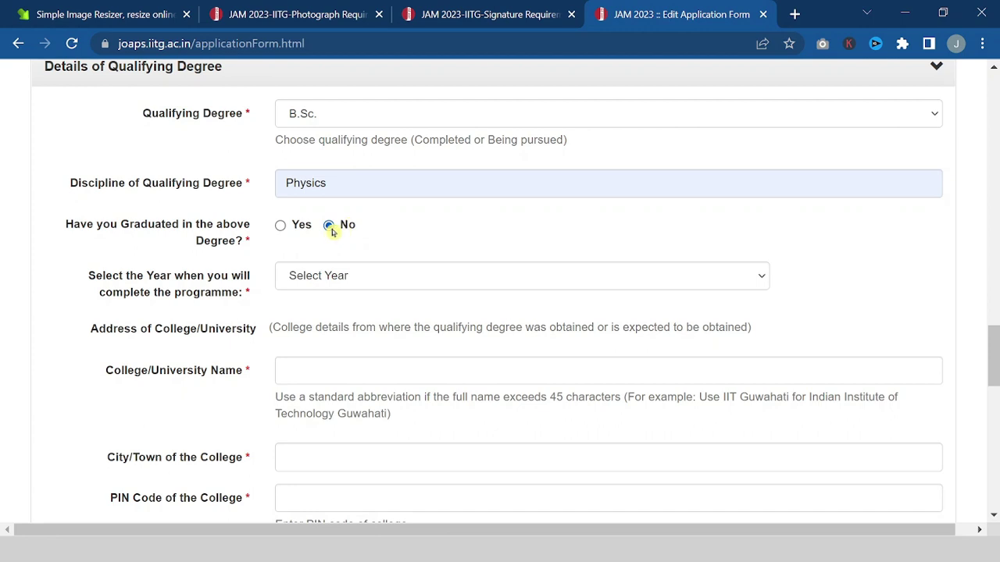
# Mark the degree as not yet graduated, with completion year 2022.
pyautogui.click(280, 226)
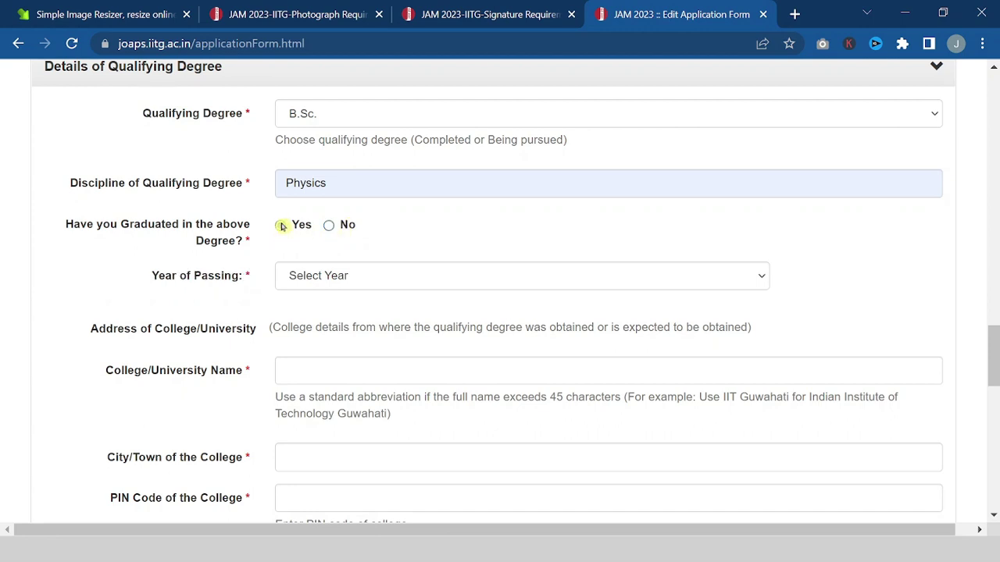
pyautogui.click(327, 227)
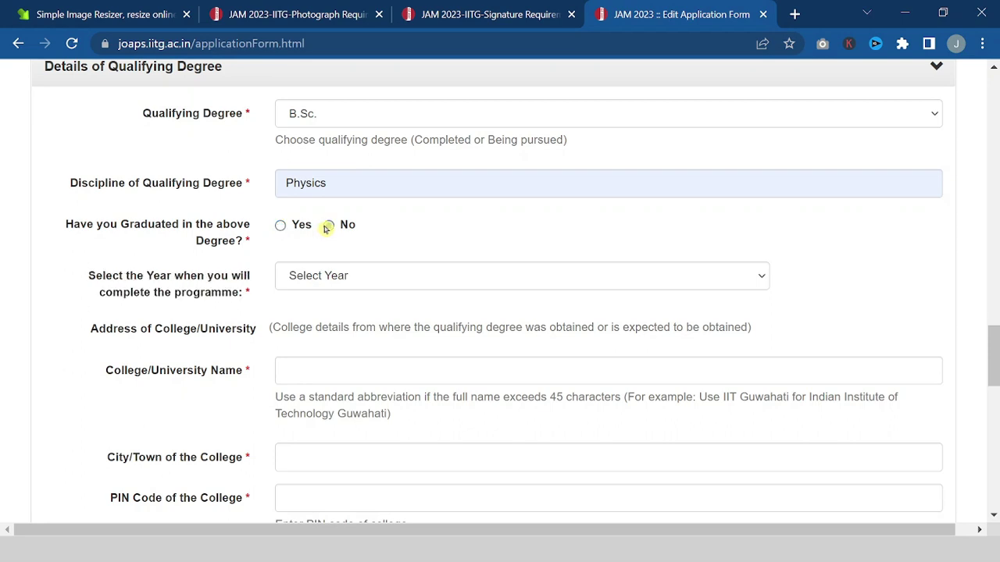
pyautogui.click(338, 275)
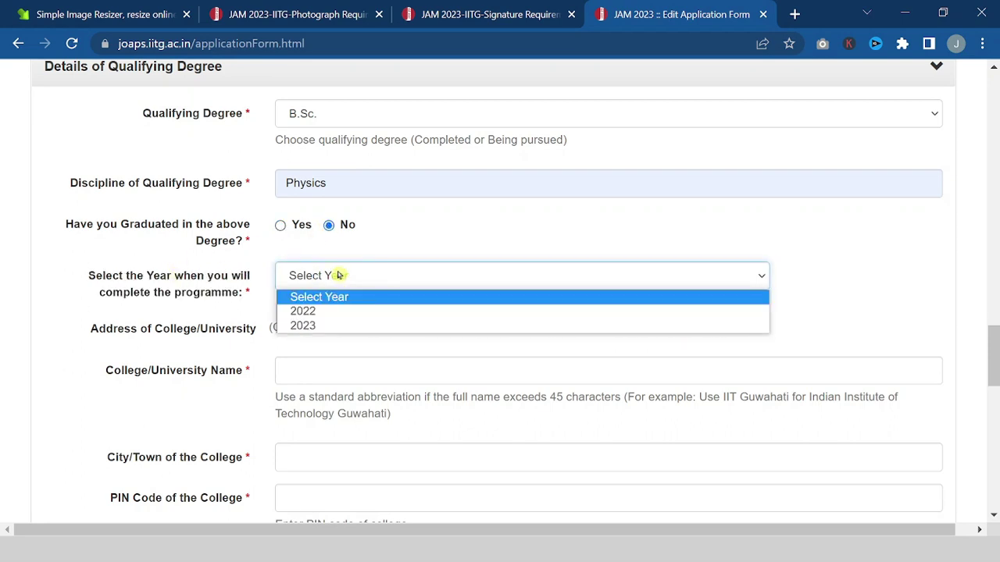
pyautogui.click(332, 313)
pyautogui.scroll(-2, 328, 312)
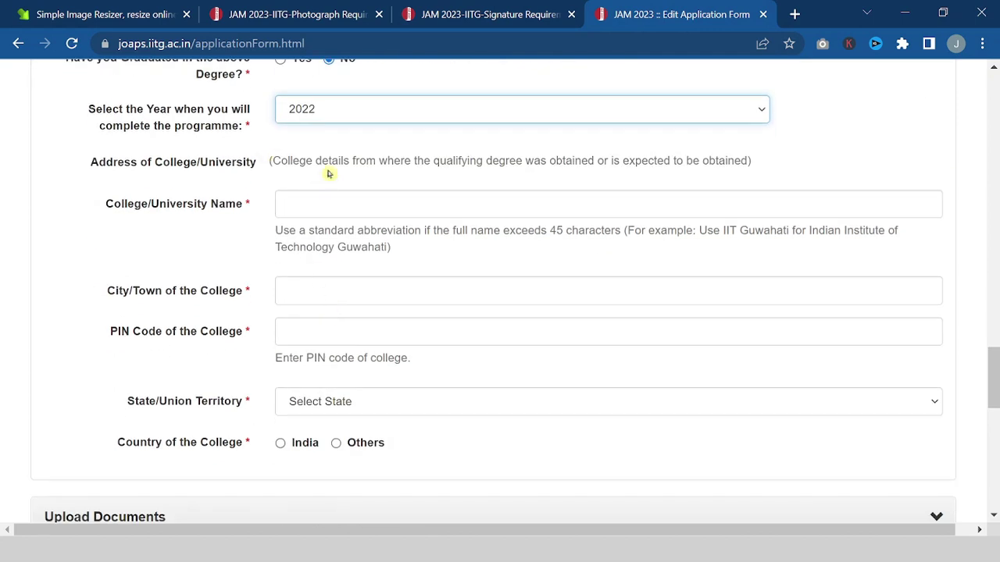
# Autofill the college name 'Jaya college of arts and science' and its city Chennai, with PIN and state.
pyautogui.click(328, 203)
pyautogui.click(388, 233)
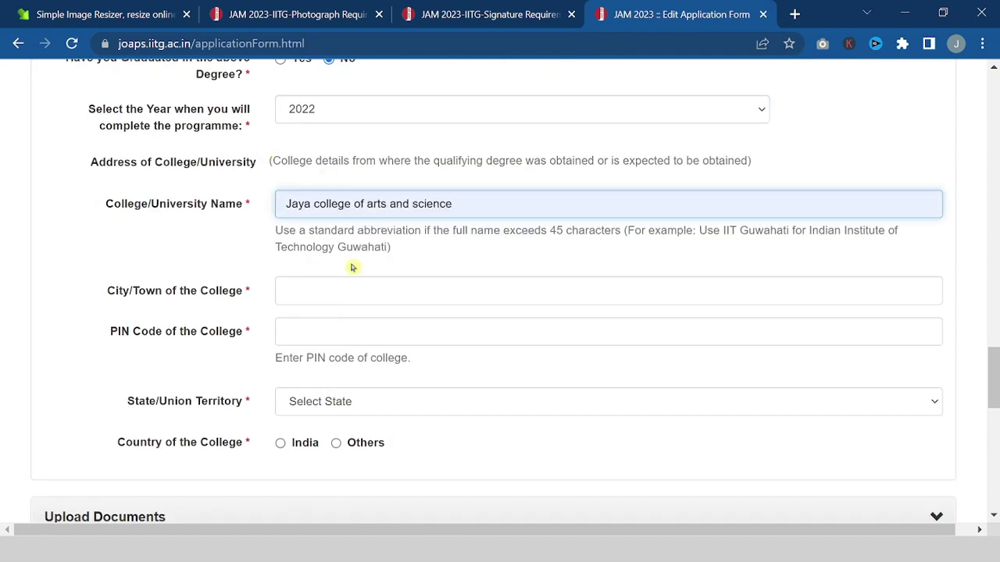
pyautogui.click(335, 289)
pyautogui.press('Down')
pyautogui.press('Return')
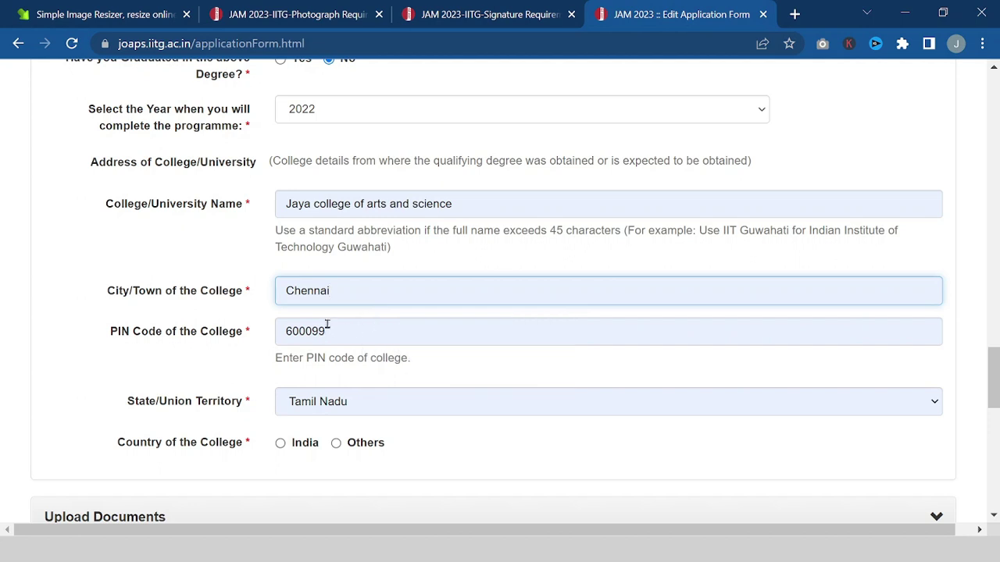
pyautogui.scroll(-2, 275, 305)
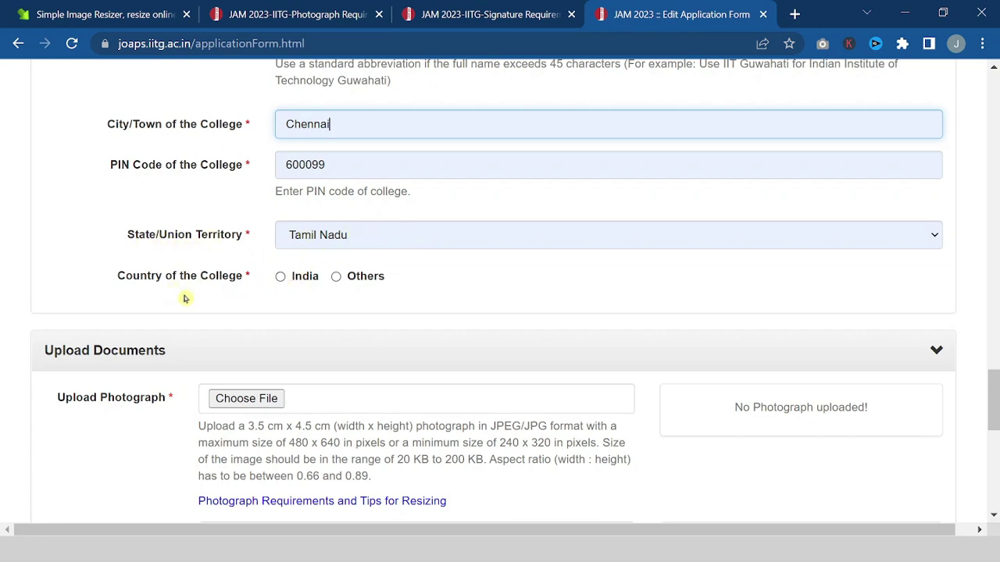
# Set the college's country to India and refill the PIN code 600099.
pyautogui.click(280, 277)
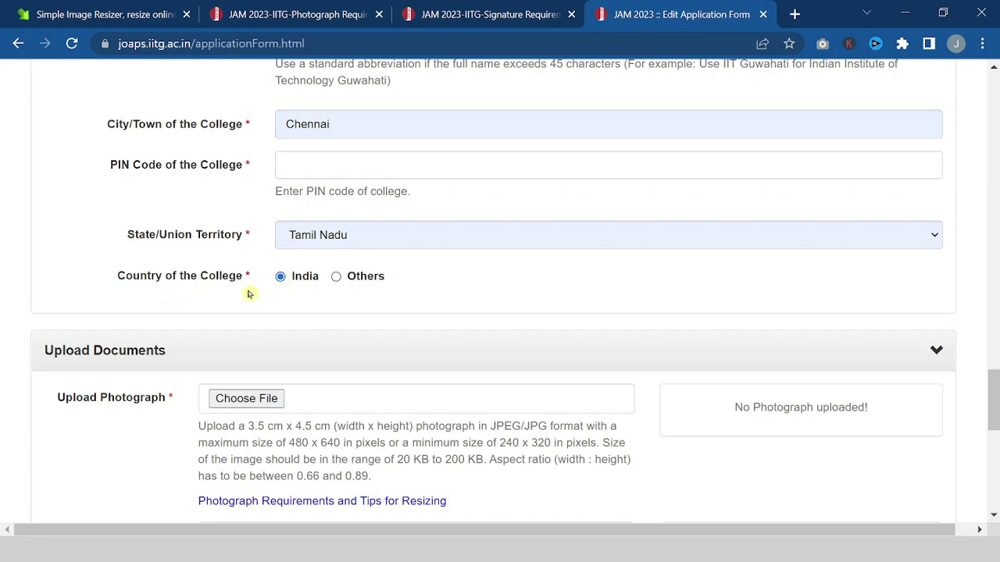
pyautogui.click(334, 159)
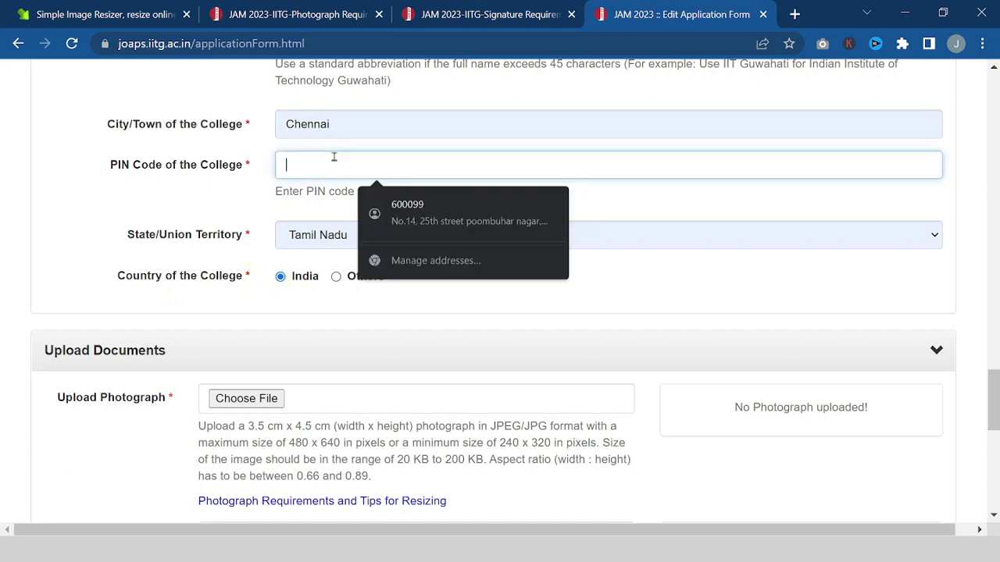
pyautogui.click(412, 210)
pyautogui.scroll(-2, 362, 313)
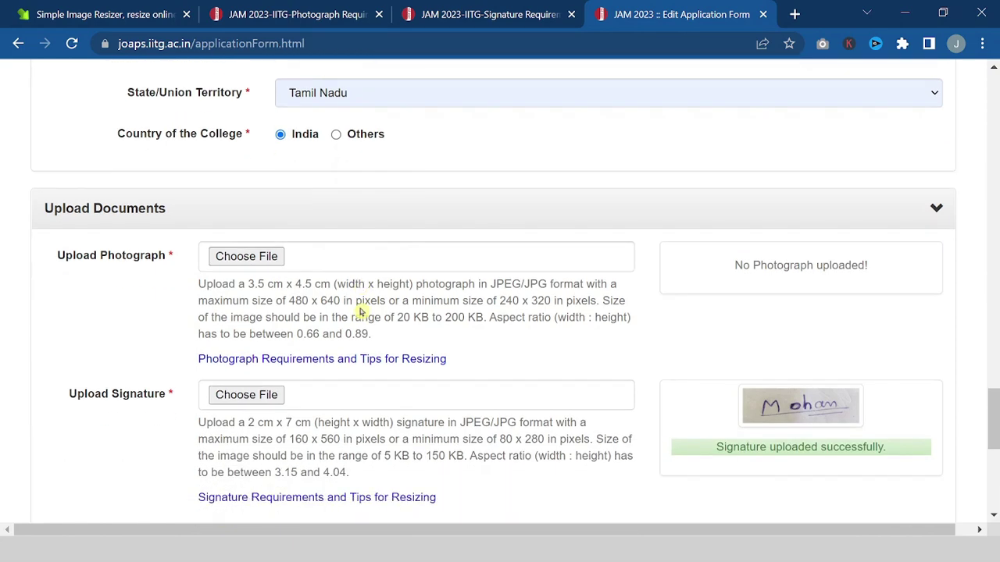
# Review the Upload Documents and Declaration sections, then switch to the JAM 2023 photograph requirements page.
pyautogui.scroll(-2, 362, 311)
pyautogui.scroll(-3, 360, 307)
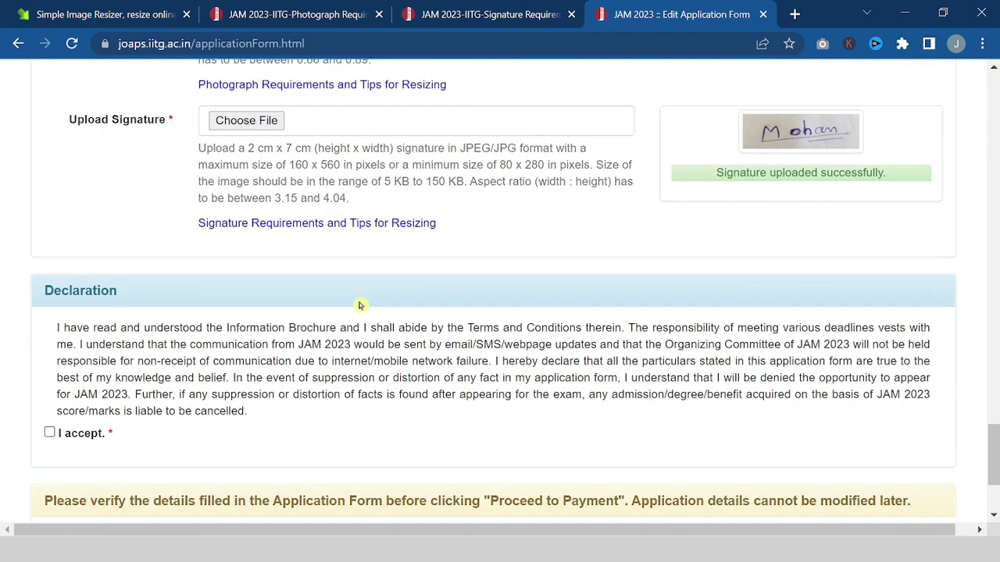
pyautogui.scroll(5, 357, 307)
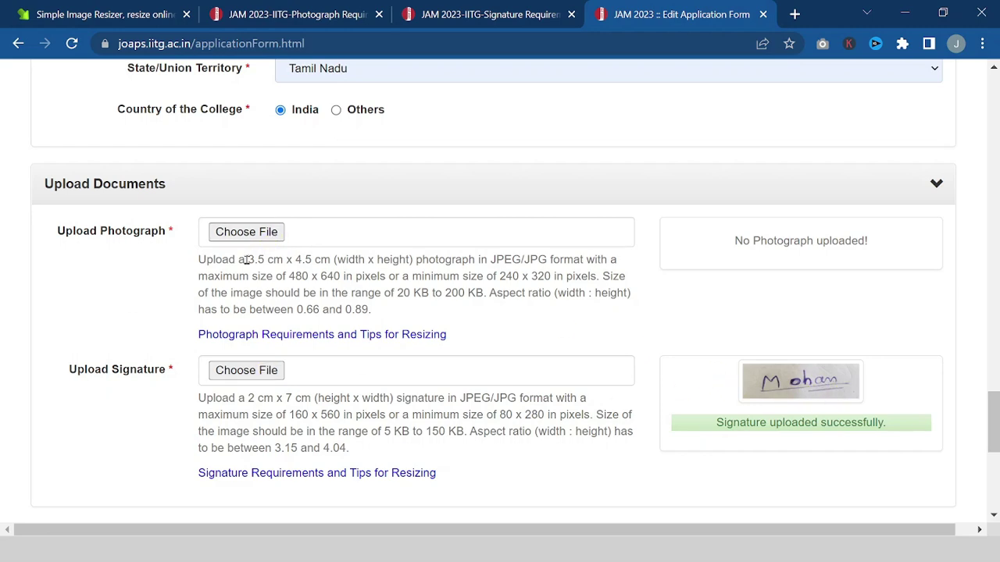
pyautogui.click(312, 6)
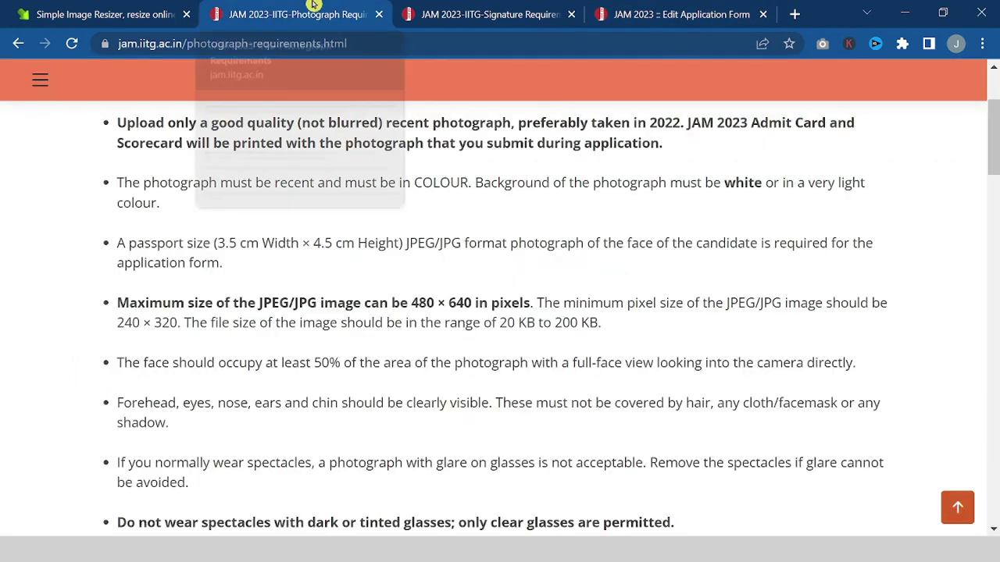
pyautogui.scroll(3, 337, 180)
pyautogui.scroll(-3, 336, 182)
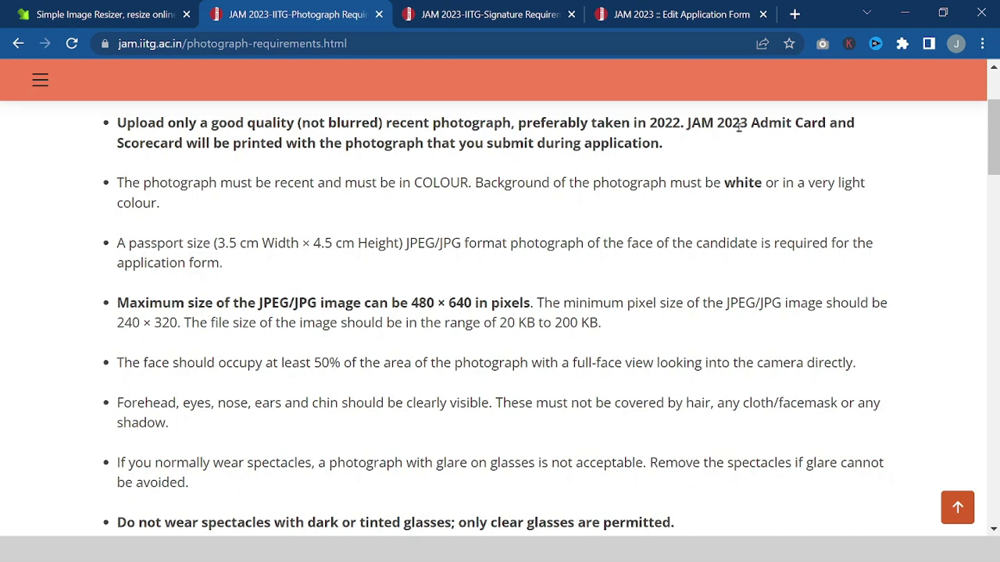
pyautogui.click(719, 143)
pyautogui.click(681, 144)
pyautogui.click(776, 144)
pyautogui.click(466, 197)
pyautogui.moveTo(723, 182); pyautogui.dragTo(750, 199)
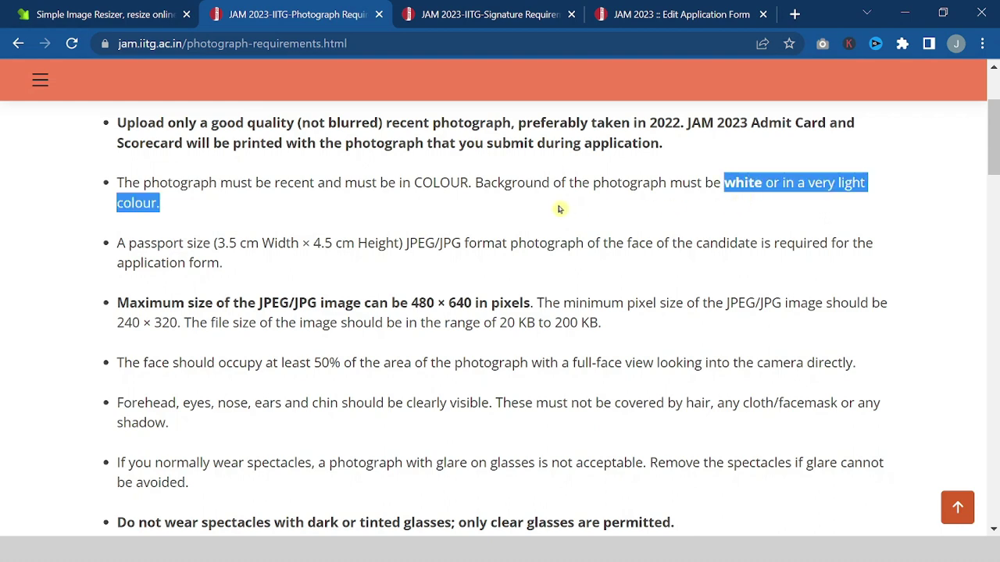
pyautogui.scroll(-1, 559, 209)
pyautogui.click(563, 204)
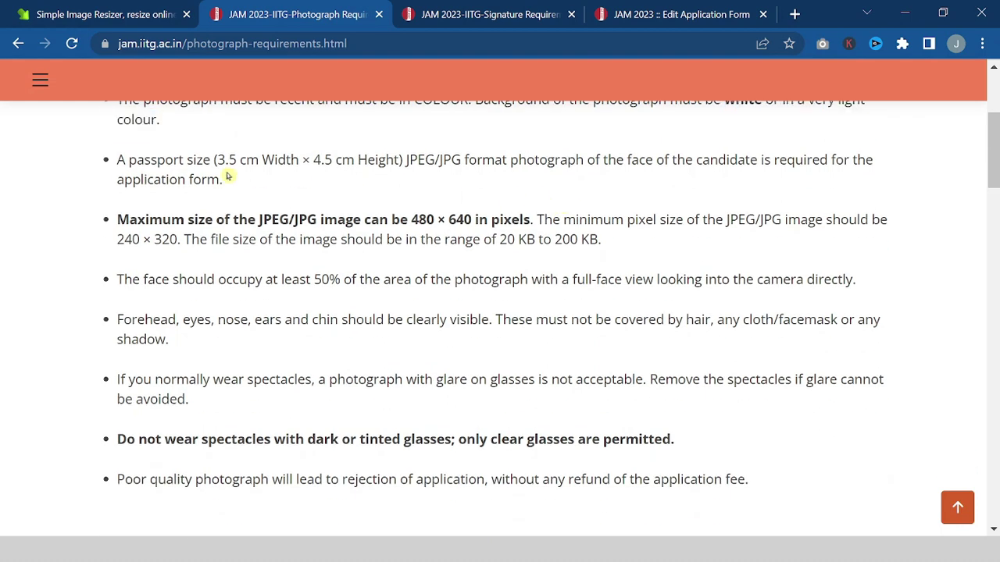
pyautogui.moveTo(128, 161); pyautogui.dragTo(403, 156)
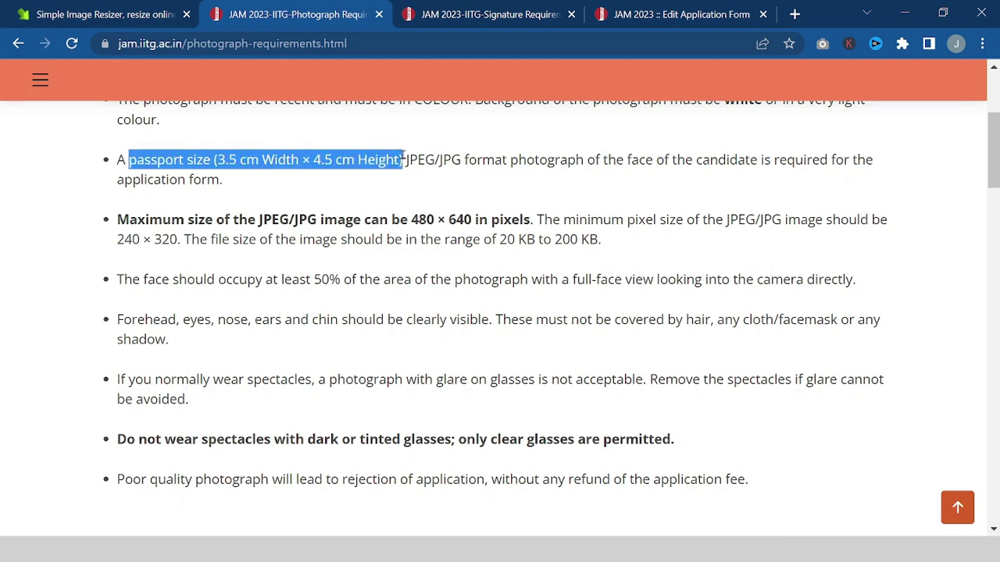
pyautogui.click(223, 162)
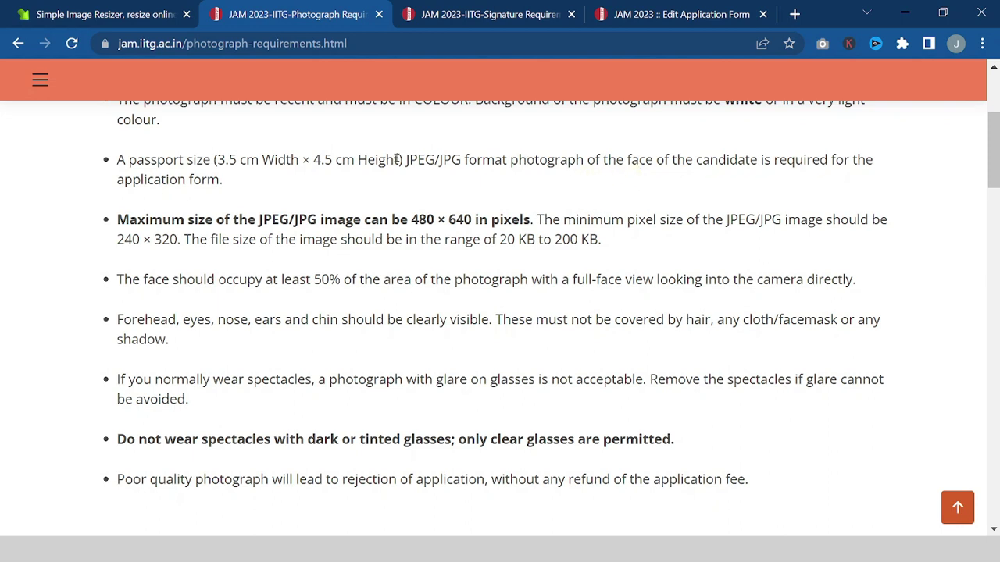
pyautogui.moveTo(407, 159); pyautogui.dragTo(497, 162)
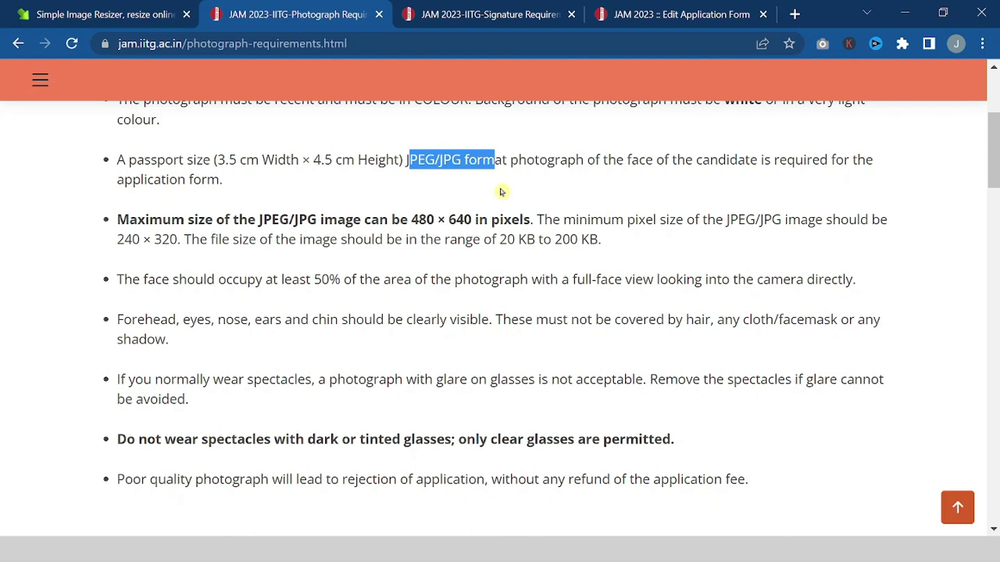
pyautogui.click(507, 173)
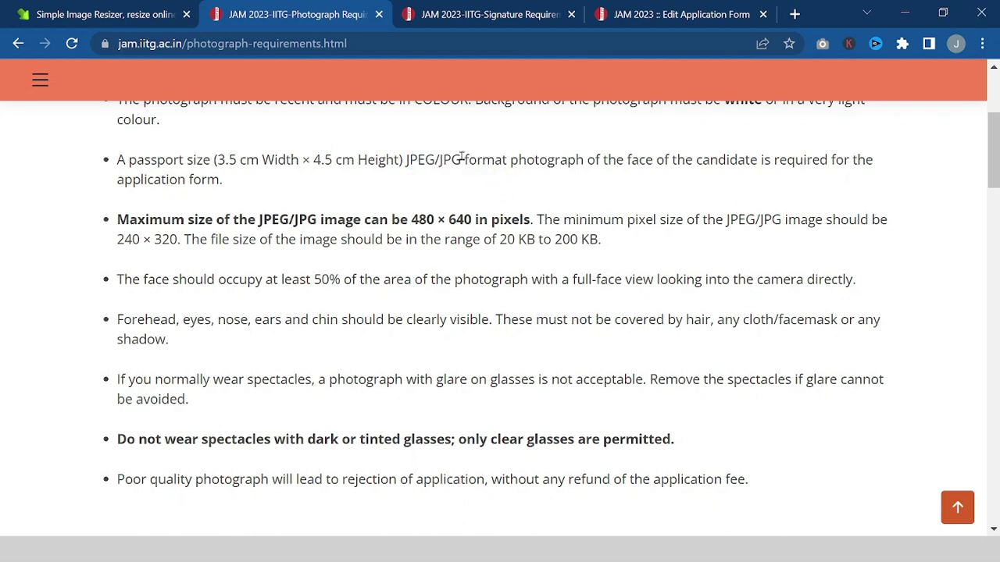
pyautogui.scroll(-1, 461, 155)
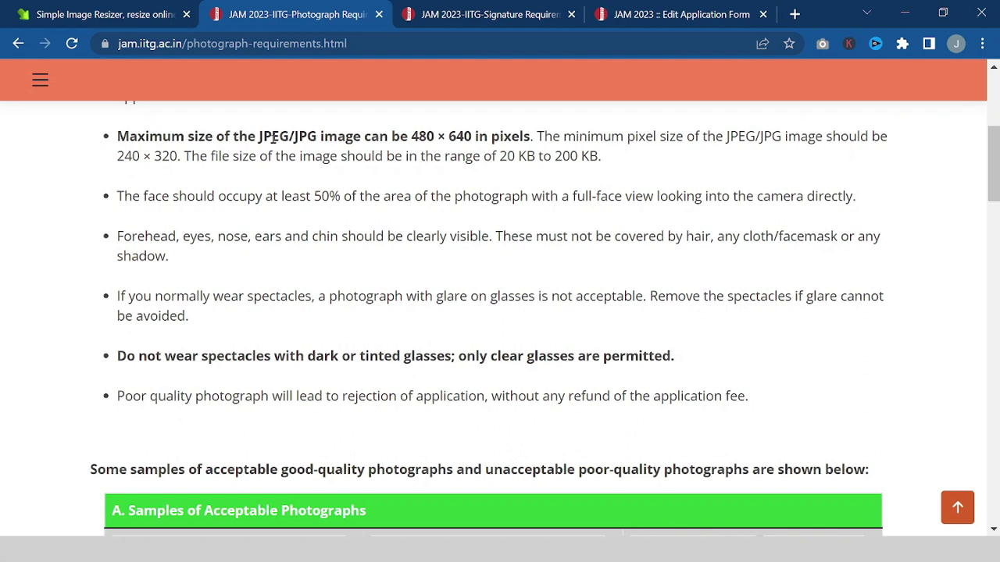
pyautogui.moveTo(256, 137); pyautogui.dragTo(526, 134)
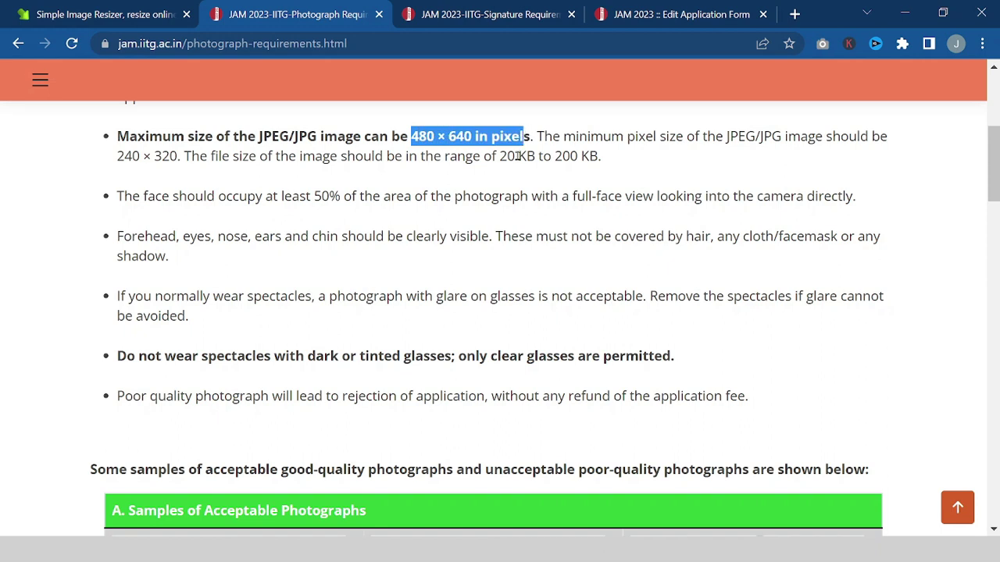
pyautogui.click(516, 156)
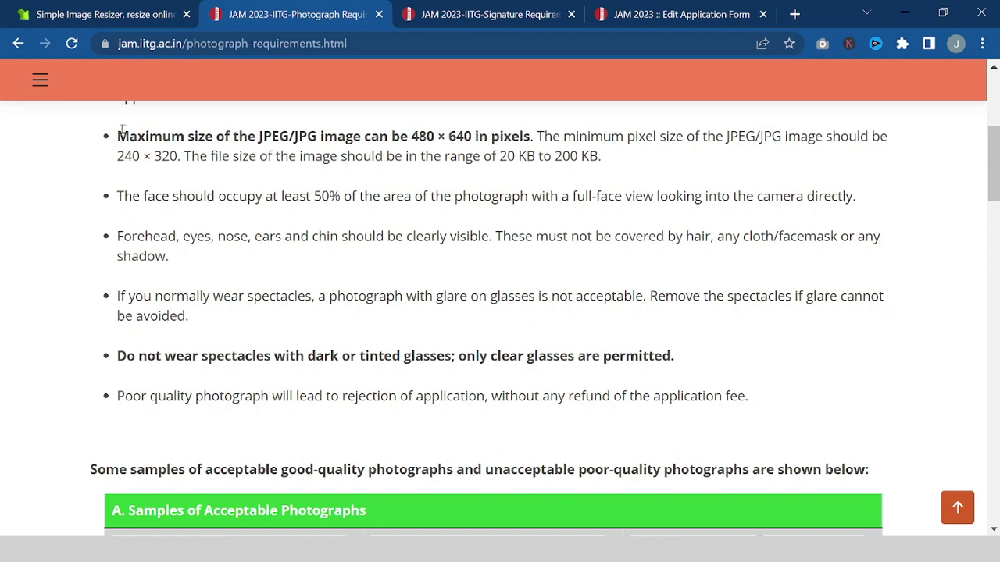
pyautogui.moveTo(119, 136); pyautogui.dragTo(216, 136)
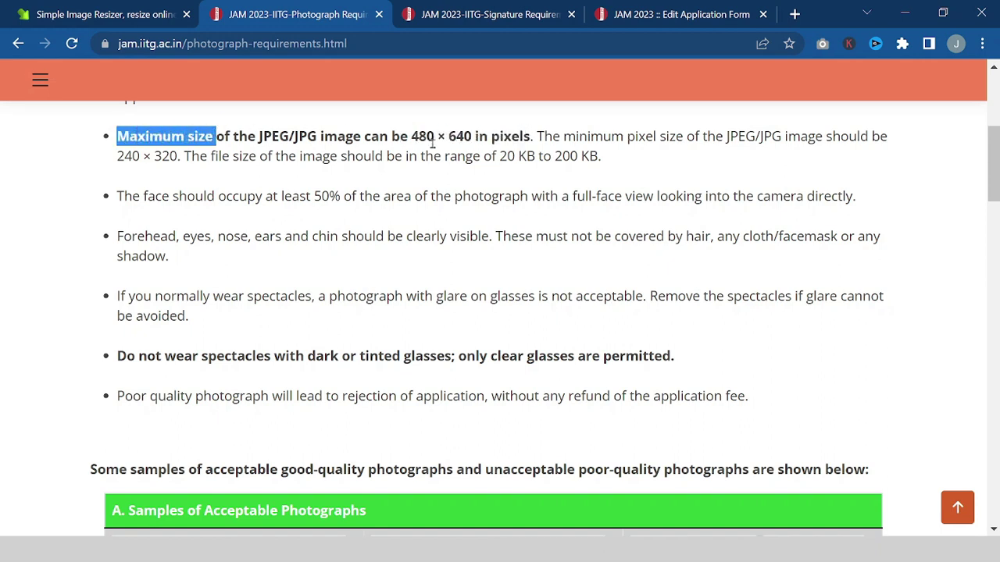